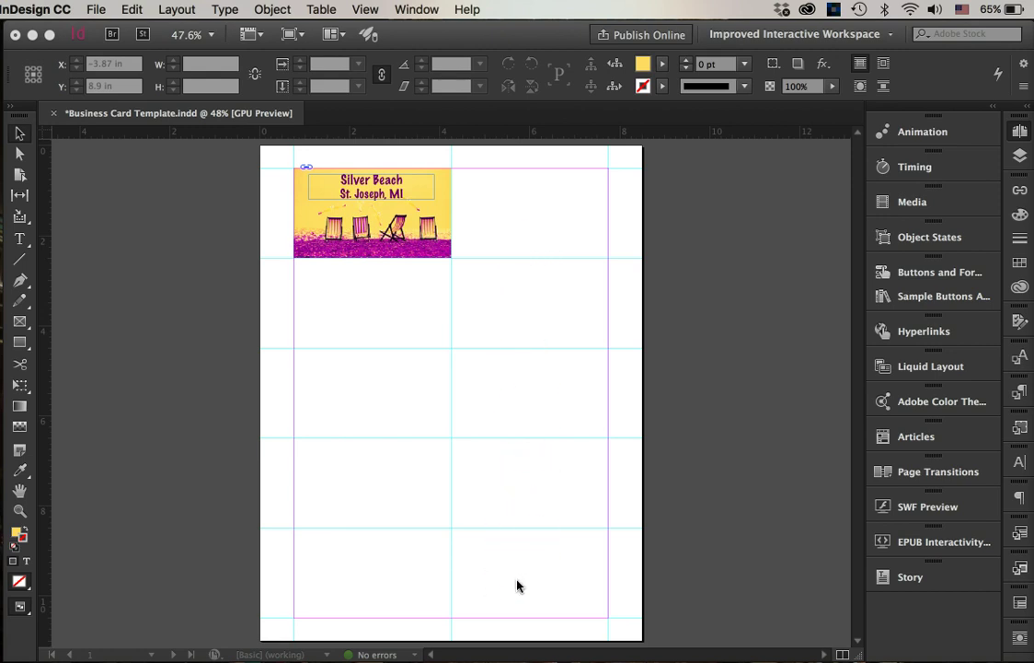
- Open the New Document settings from the File menu
left_click(96, 10)
mouse_move(108, 35)
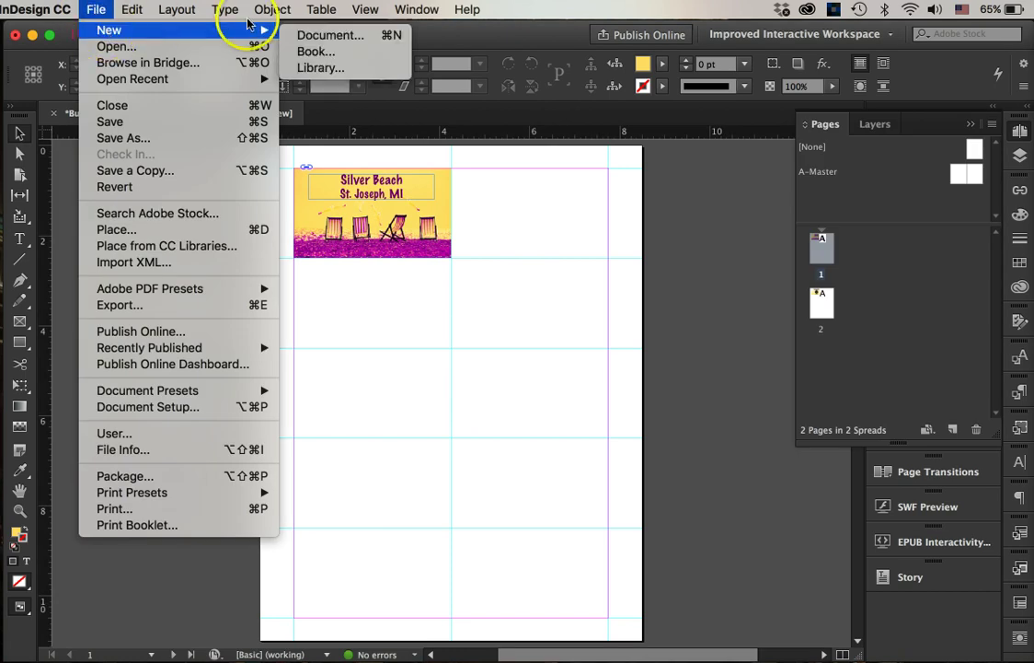
left_click(303, 35)
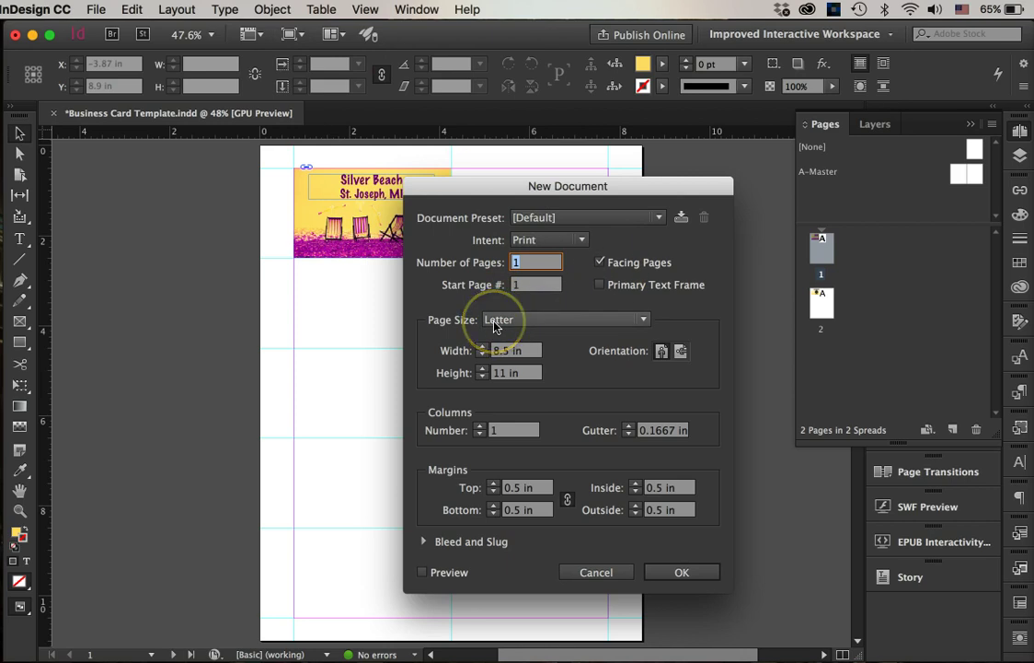
- Choose Letter page size, turn off Facing Pages, and unlink the four margins
left_click(510, 327)
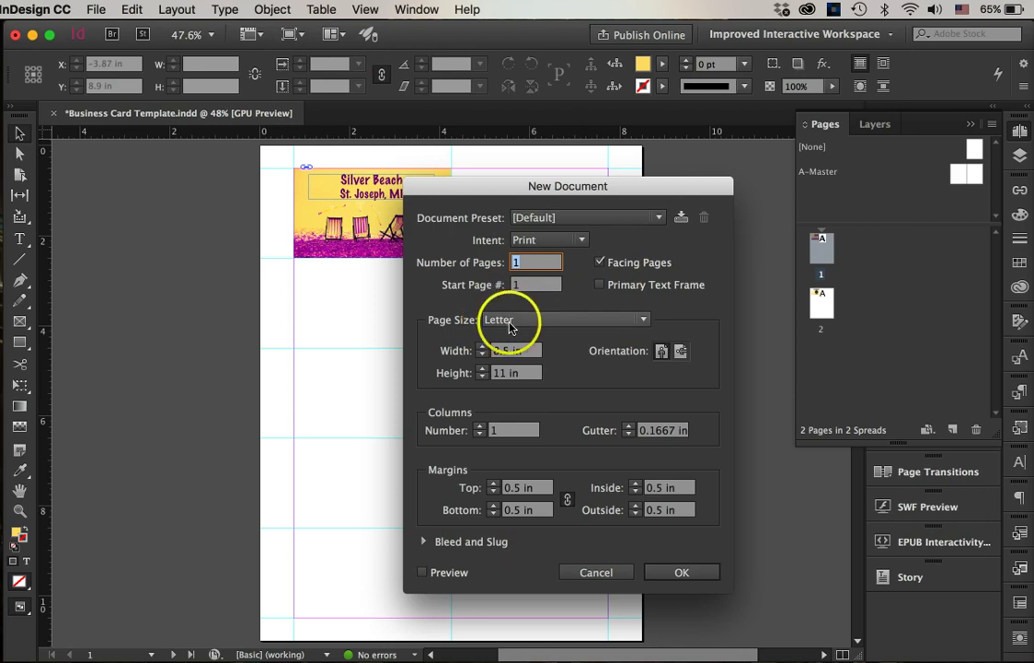
left_click(600, 264)
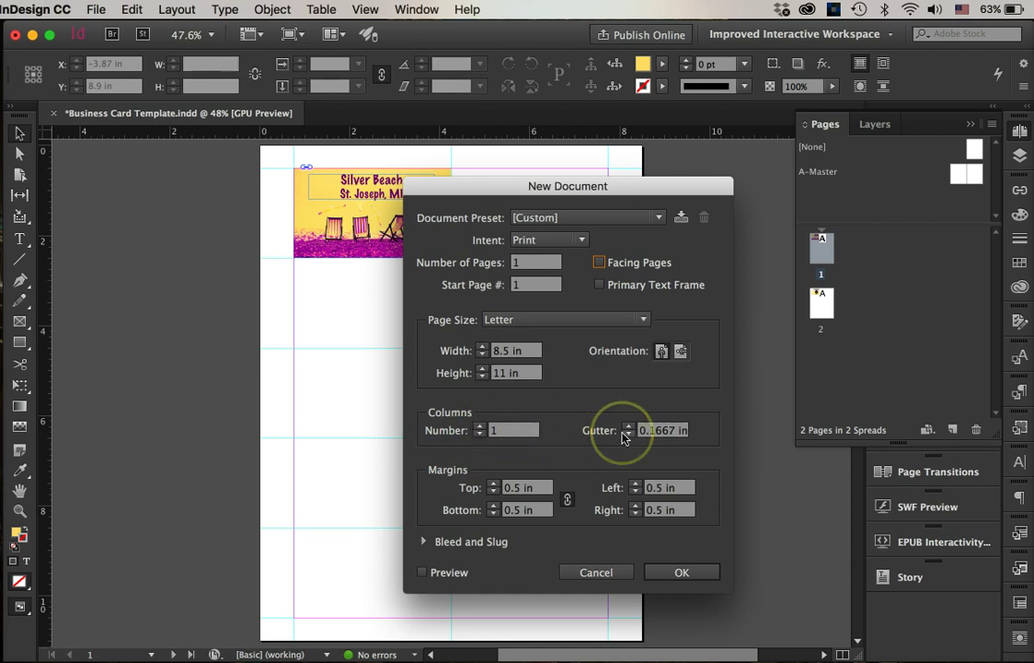
left_click(513, 488)
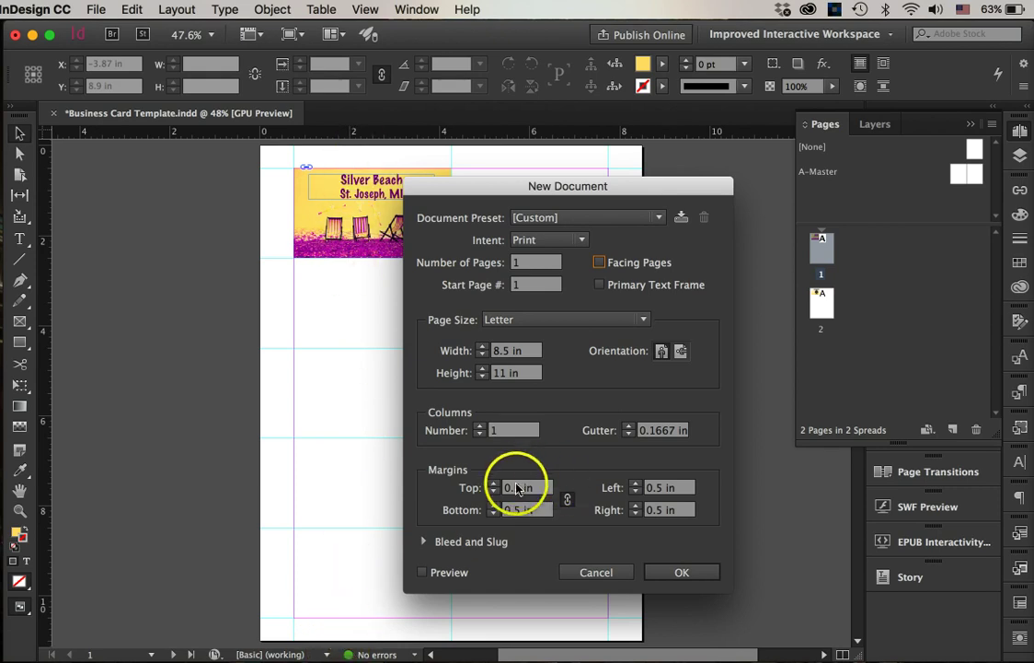
left_click(568, 500)
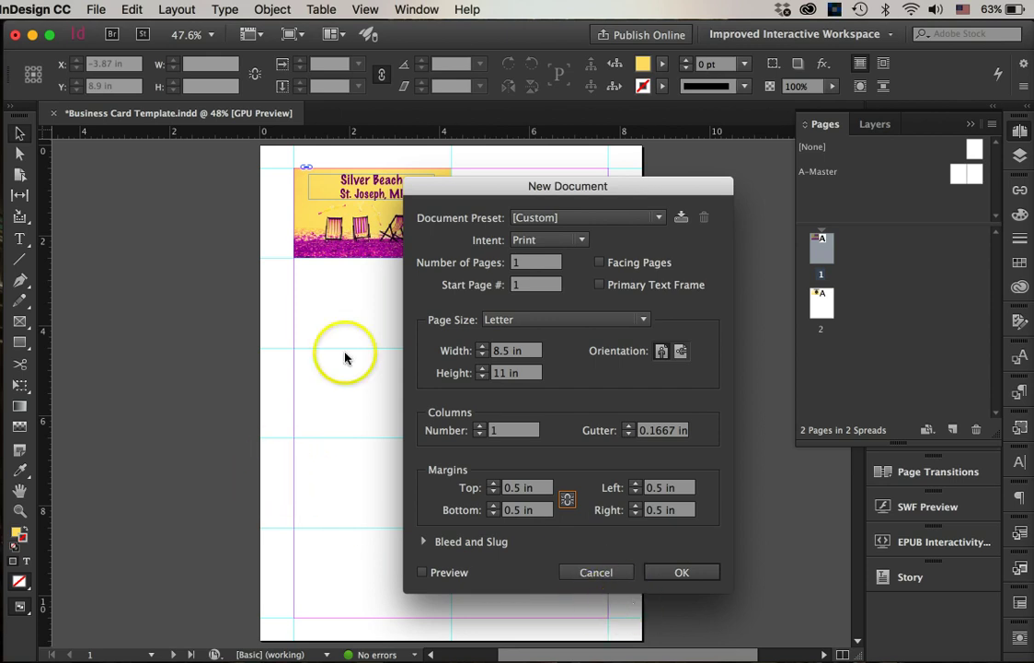
- Set the left and right margins to 0.75 in and create the Letter document
left_click_drag(495, 186, 553, 403)
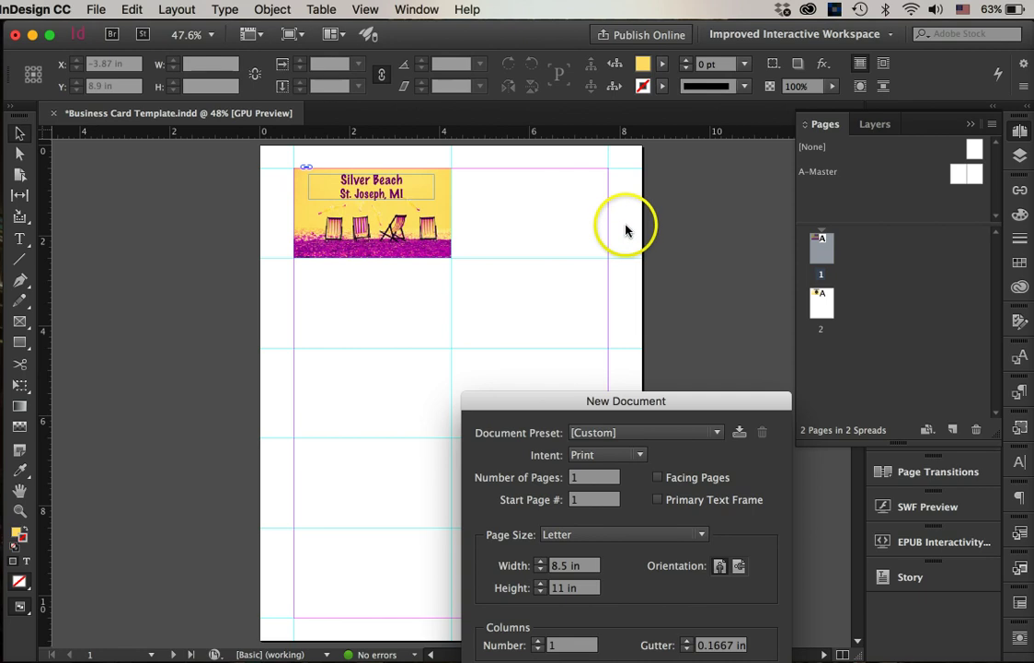
left_click_drag(548, 408, 462, 153)
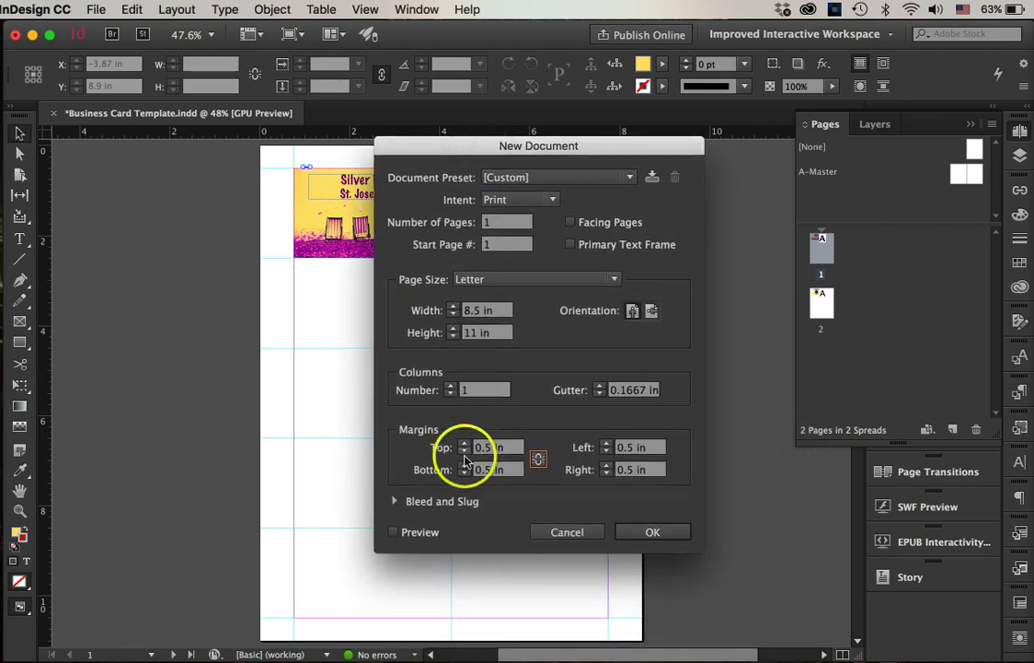
left_click(608, 446)
left_click(608, 444)
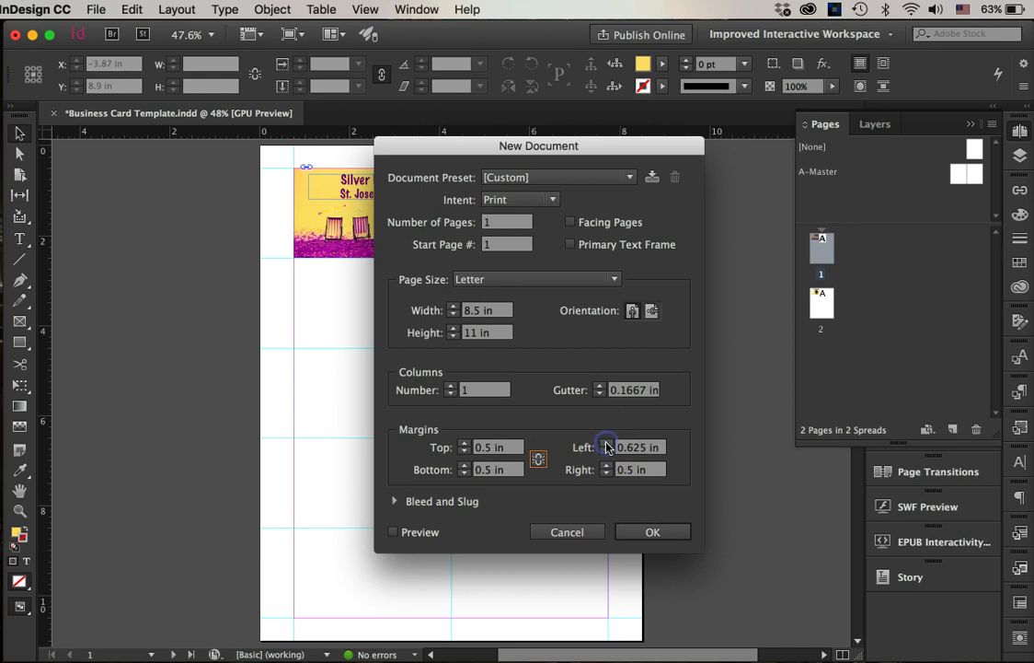
left_click(607, 444)
left_click(607, 444)
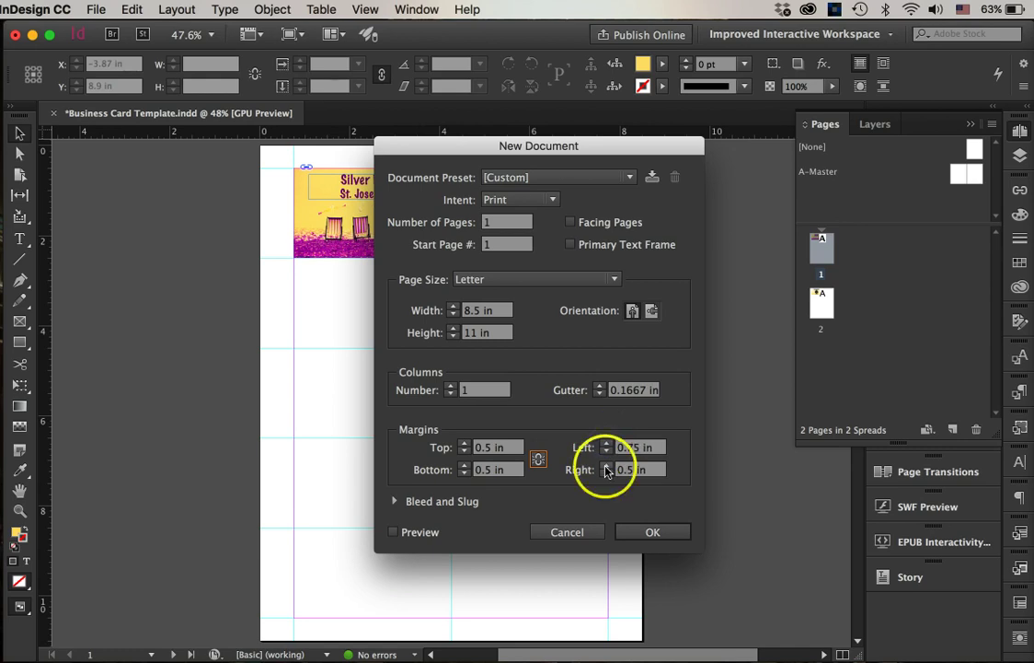
left_click(607, 466)
left_click(607, 467)
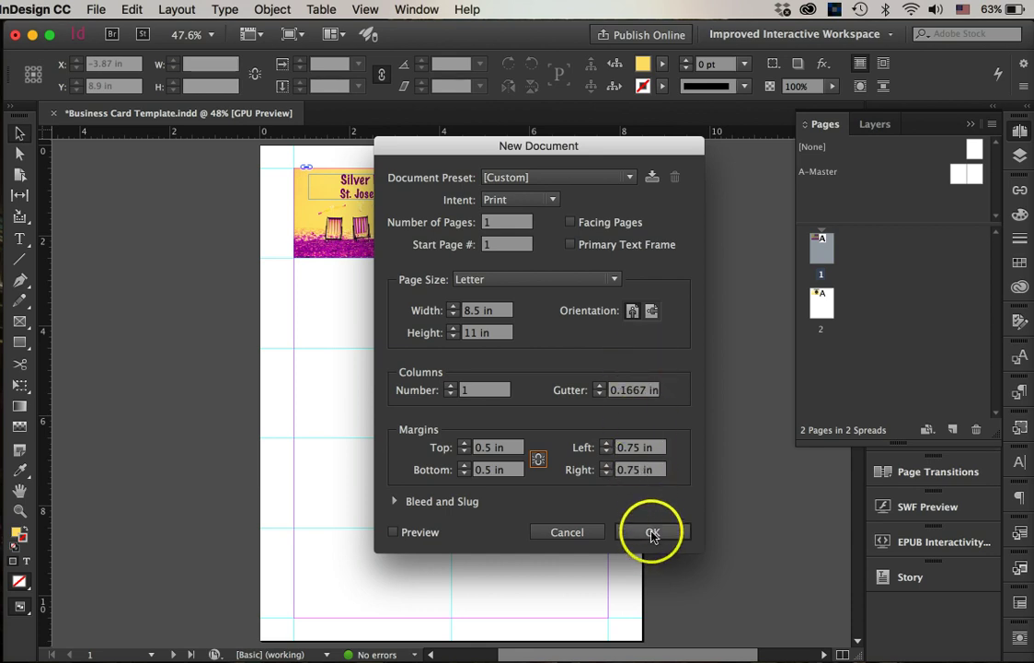
left_click(652, 533)
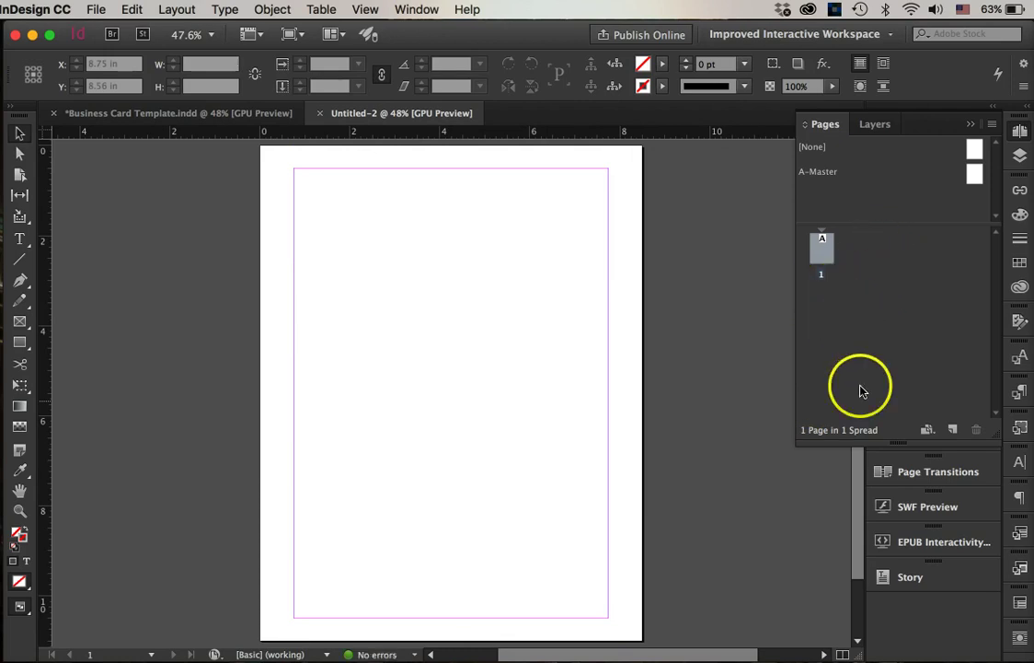
- Add a second page to the document and open the A-Master for editing
left_click(953, 430)
left_click_drag(822, 247, 823, 309)
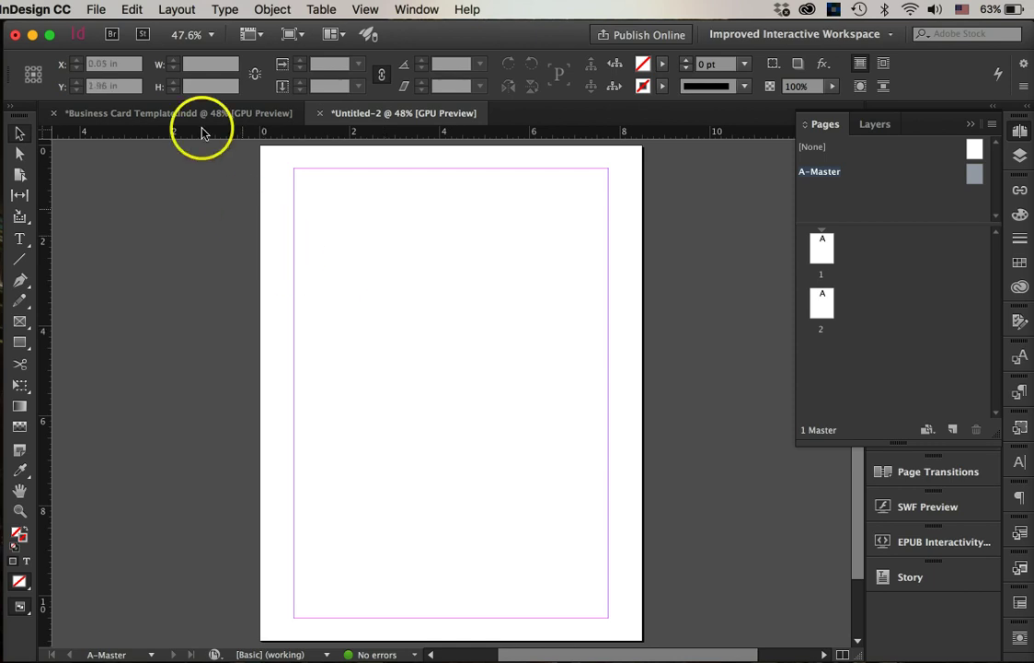
left_click(176, 9)
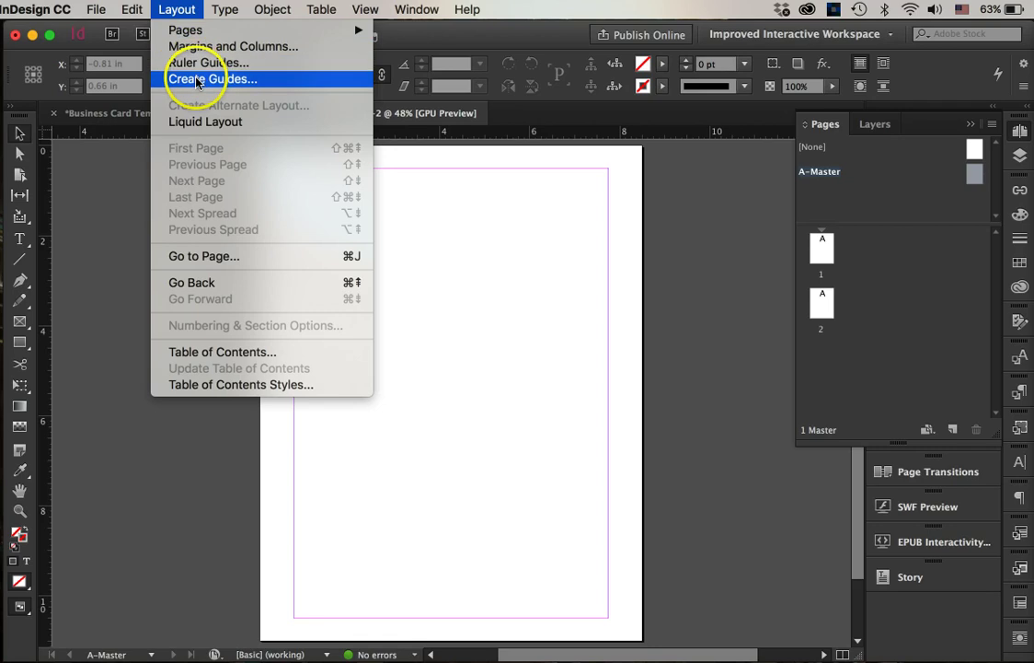
- In Create Guides, set 5 rows and 2 columns with 0 in gutters
left_click(197, 81)
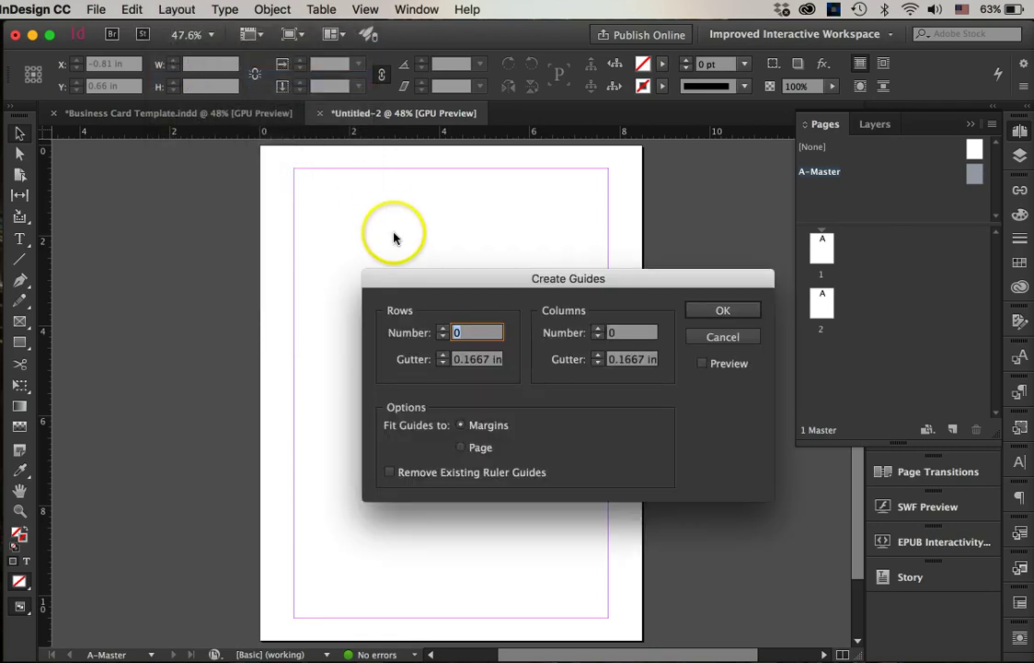
left_click_drag(431, 276, 695, 237)
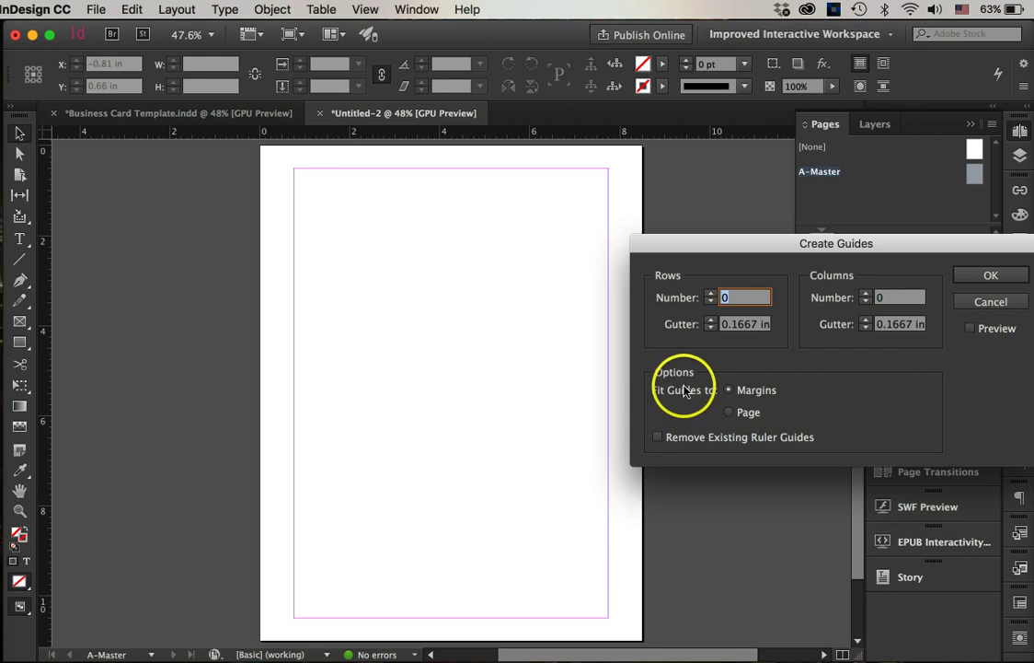
left_click(710, 292)
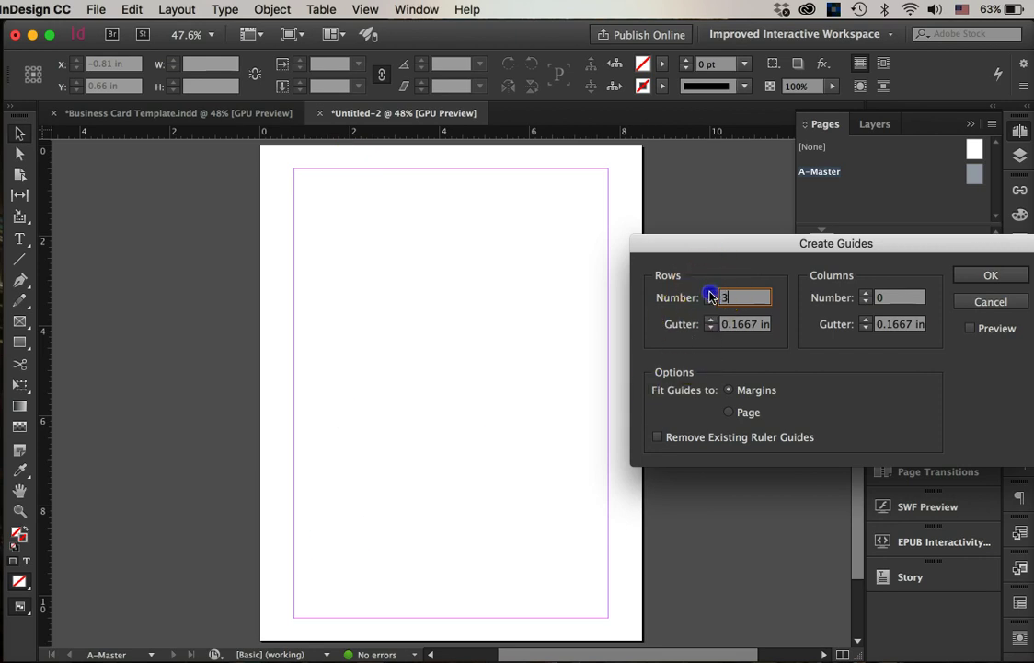
left_click(711, 294)
left_click(710, 294)
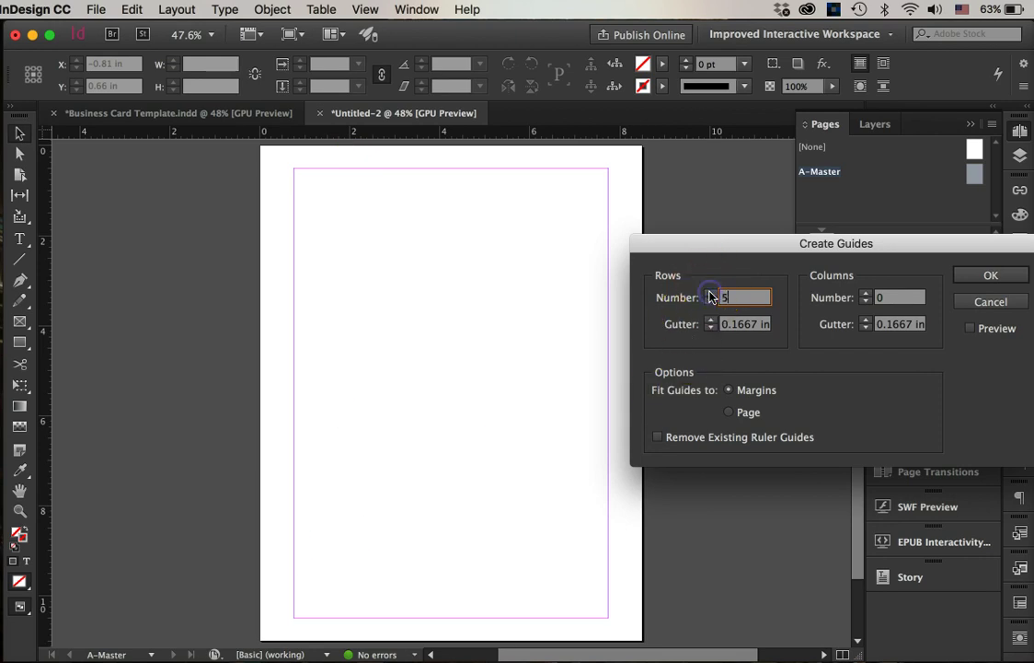
left_click(866, 294)
left_click(708, 328)
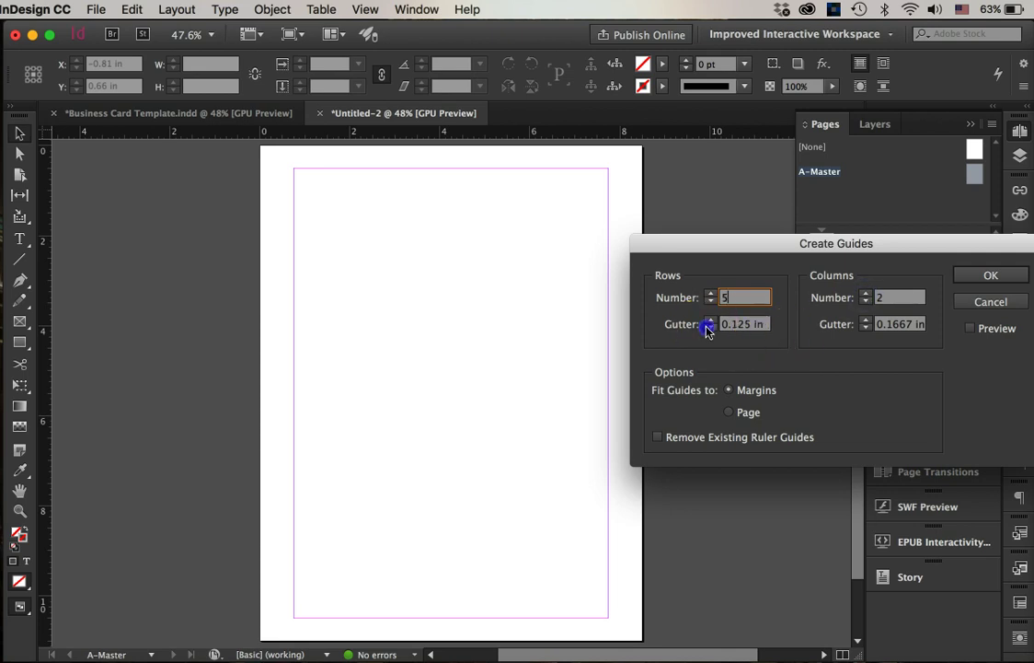
left_click(866, 329)
left_click(866, 328)
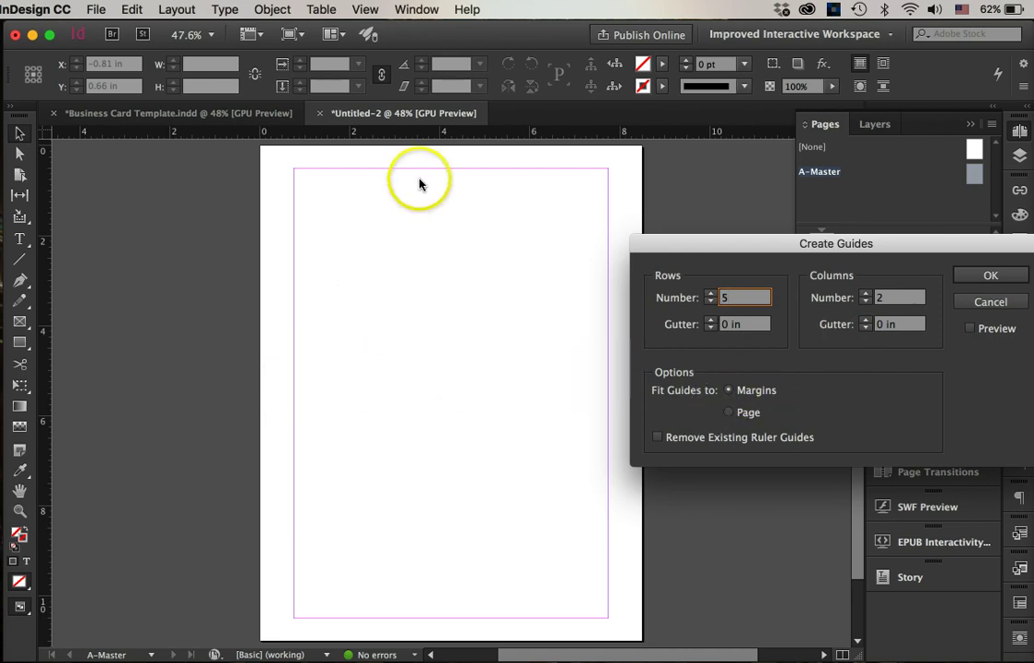
- Fit the guides to the margins and adjust the Remove Existing Ruler Guides option
left_click(731, 396)
left_click(730, 413)
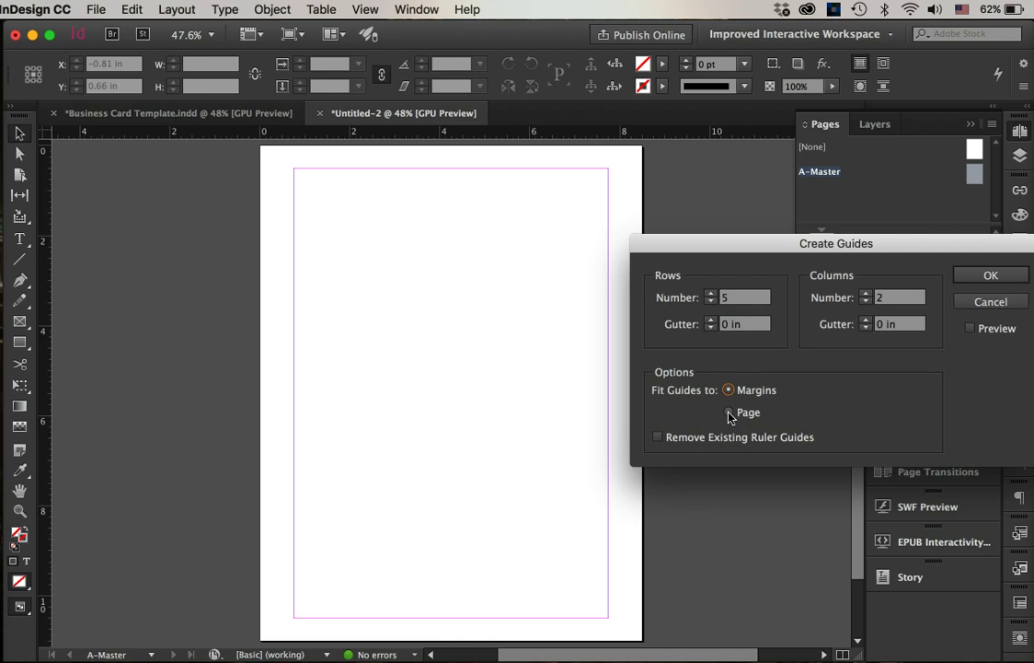
left_click(730, 392)
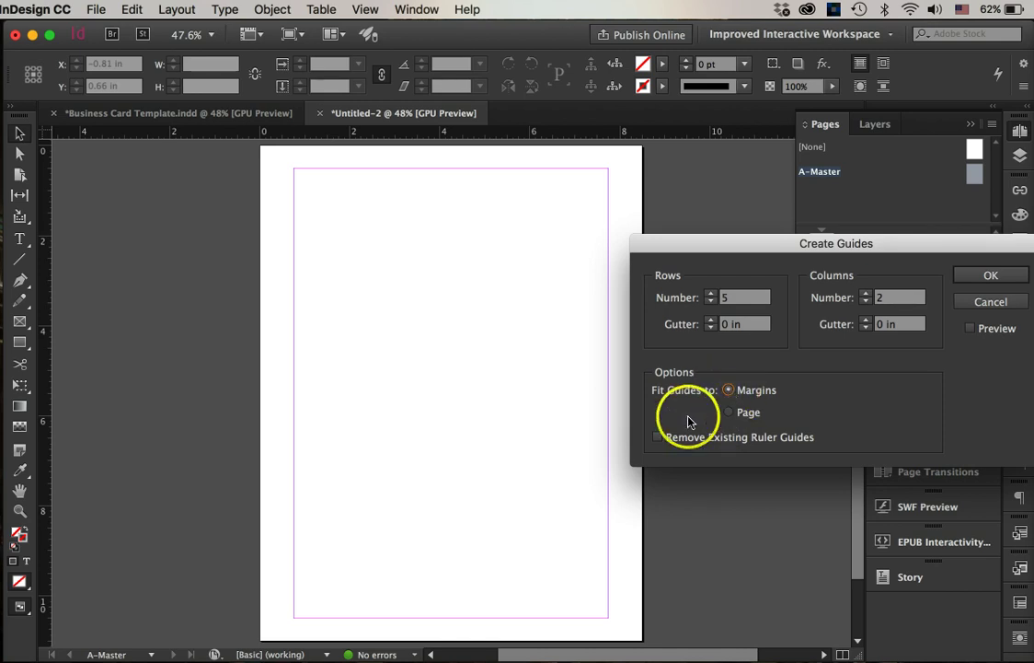
left_click(658, 438)
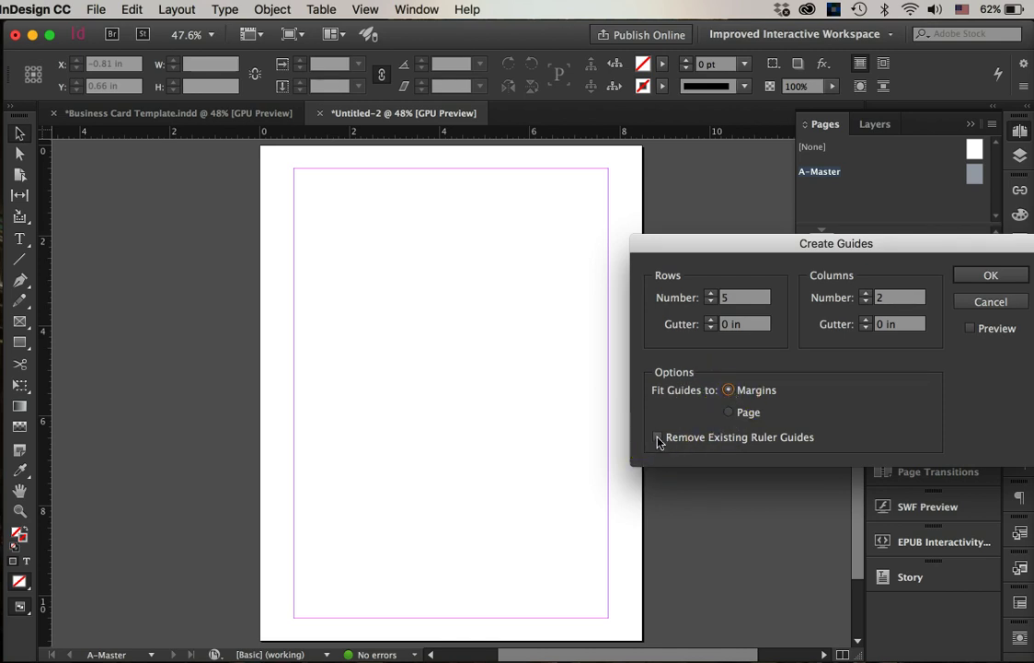
left_click(658, 438)
left_click(658, 438)
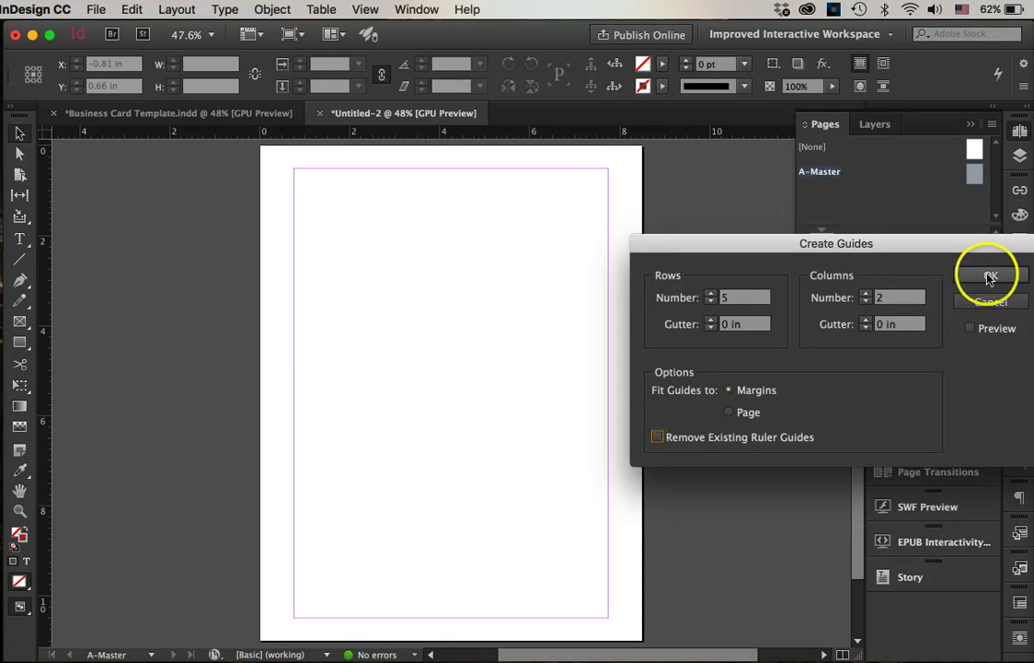
- Apply the 5×2 guide grid, view pages 1 and 2, and collapse the Pages panel
left_click(989, 275)
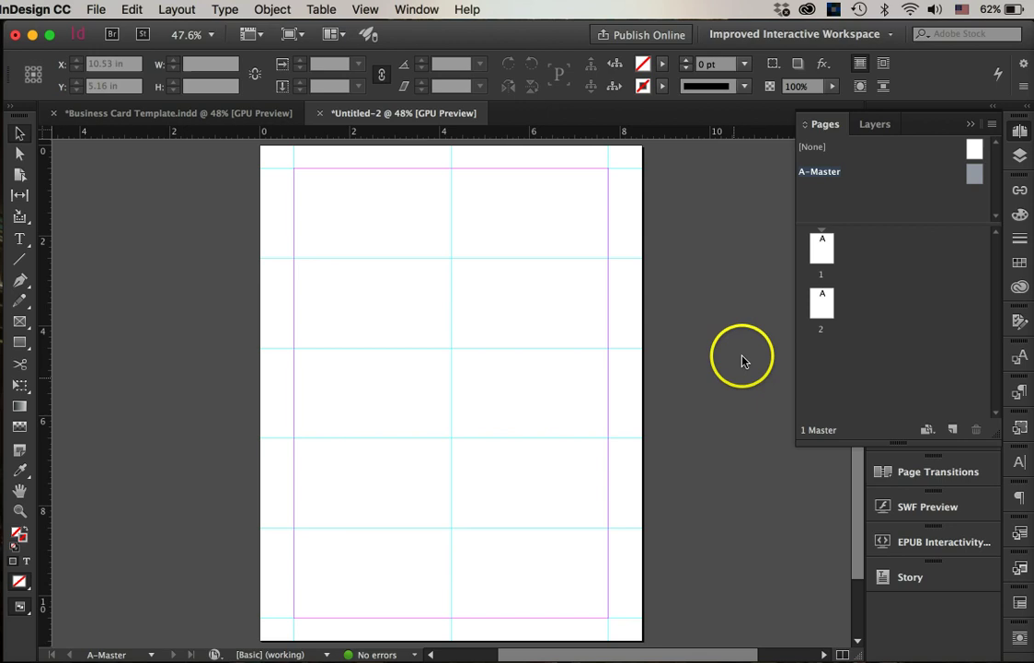
double_click(823, 247)
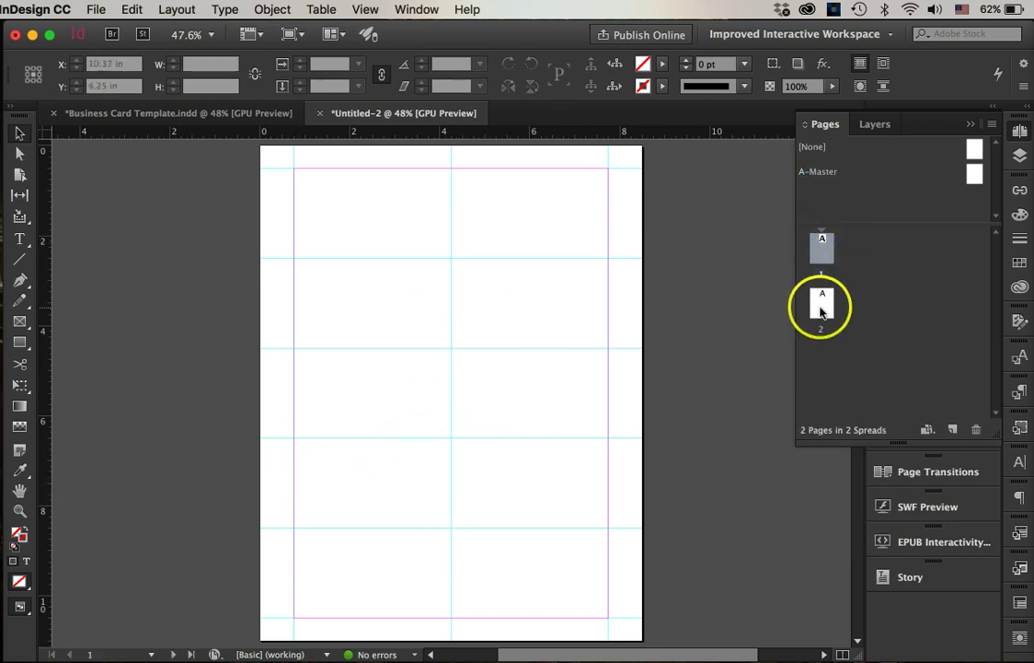
double_click(823, 304)
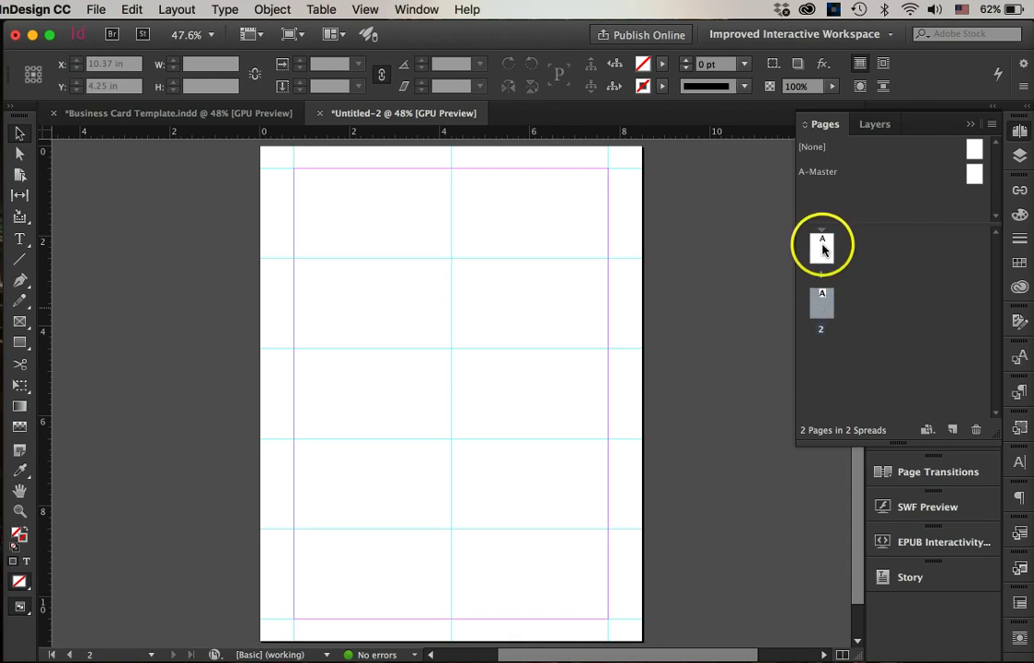
left_click(971, 126)
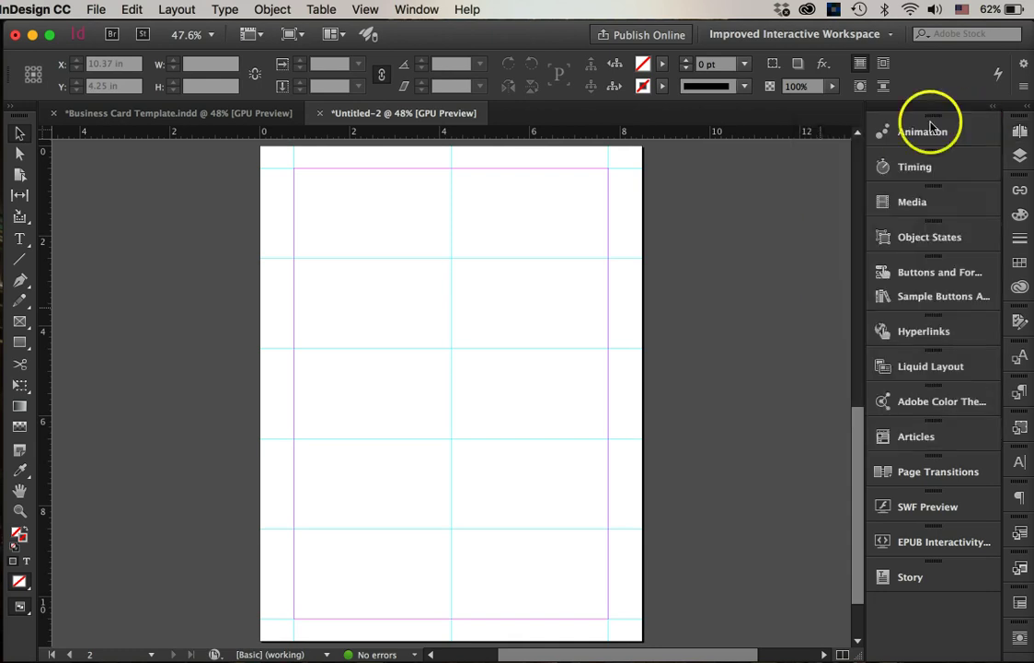
- Switch to the Business Card Template and show its page 2, the We have it all! side
left_click(127, 116)
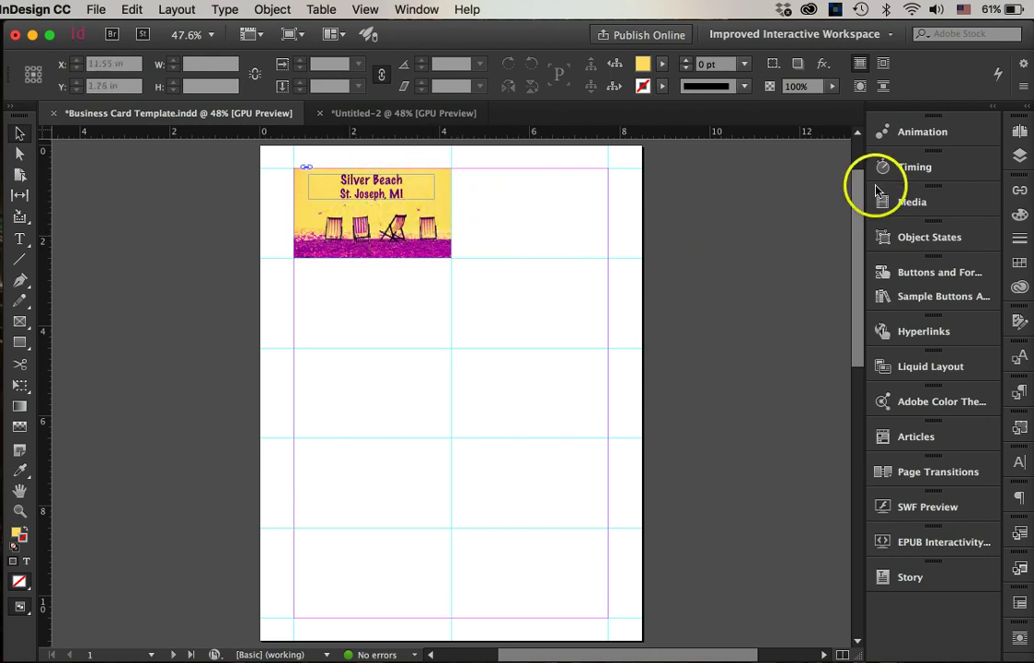
left_click(1016, 156)
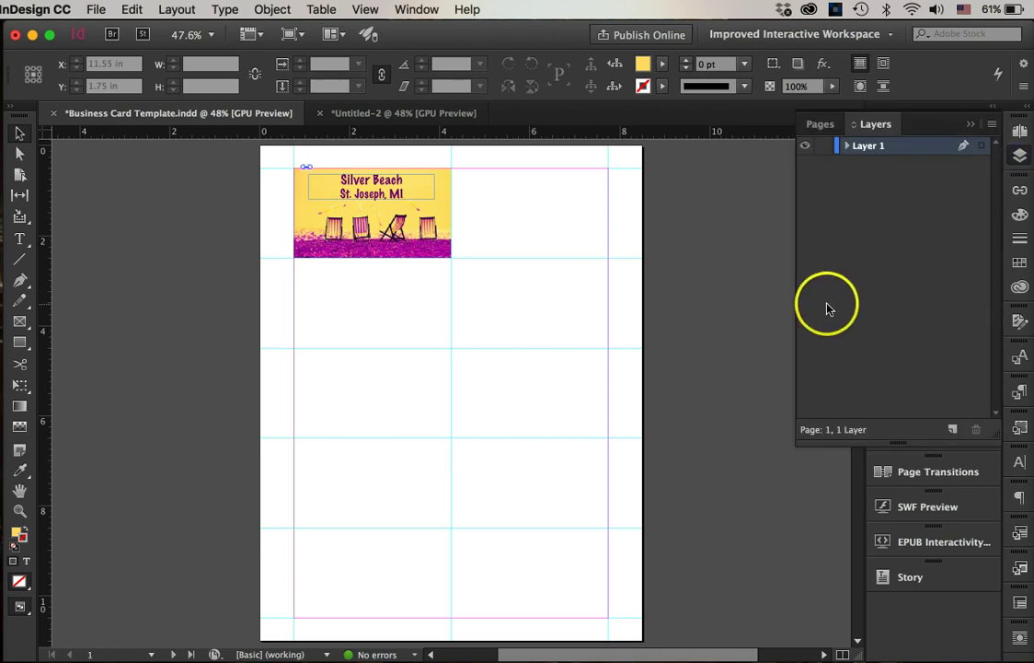
left_click(820, 125)
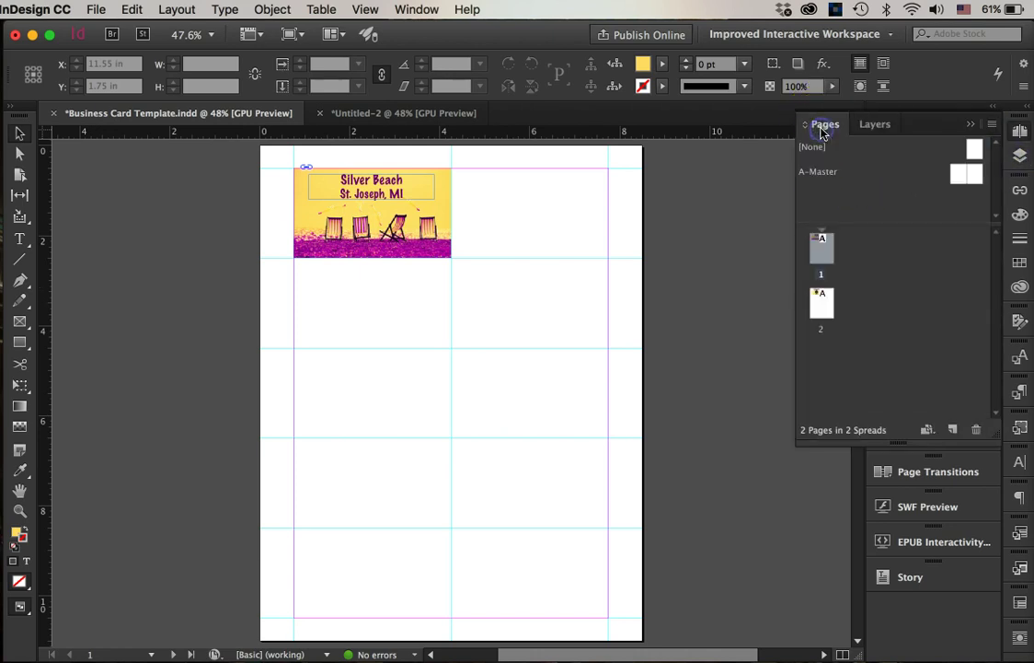
double_click(820, 302)
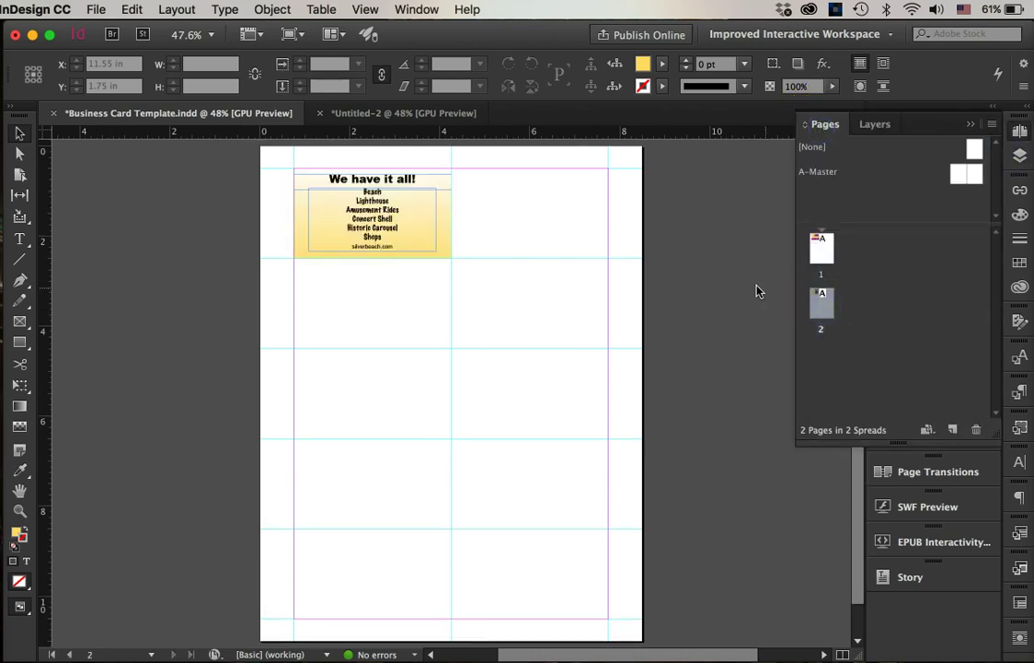
left_click(520, 215)
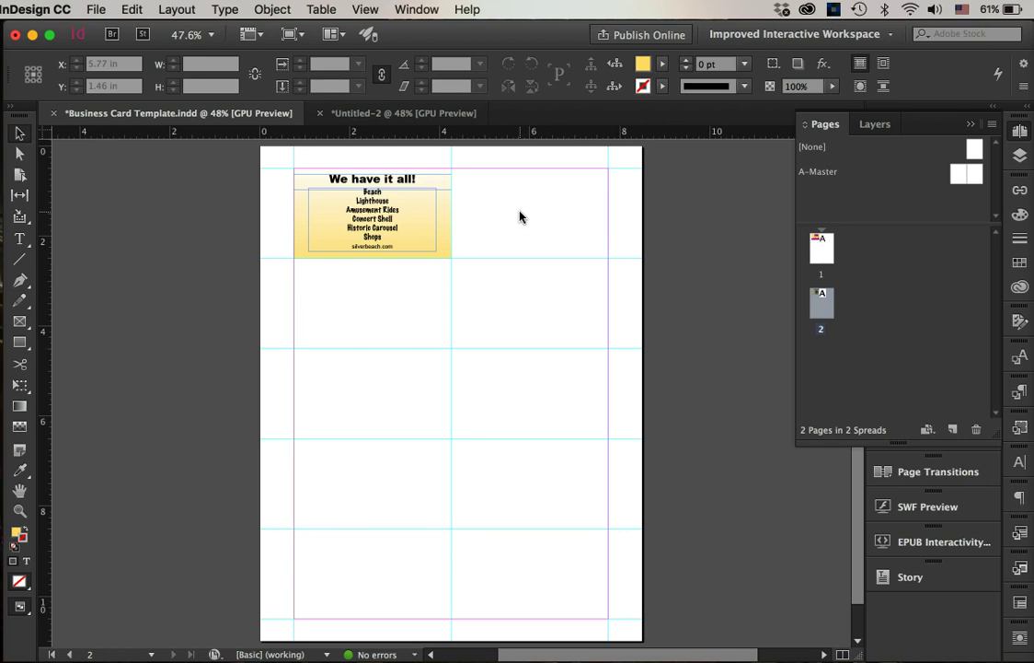
left_click_drag(385, 250, 534, 256)
- Apply A-Master to page 1 and display the Silver Beach card page
left_click_drag(967, 173, 819, 254)
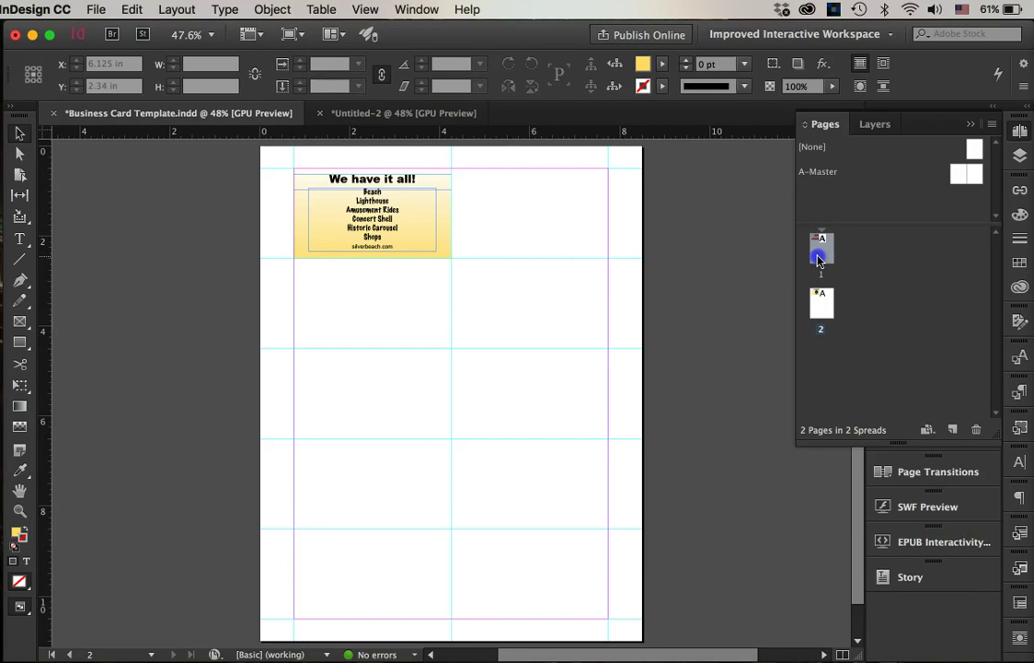
double_click(815, 261)
left_click(529, 296)
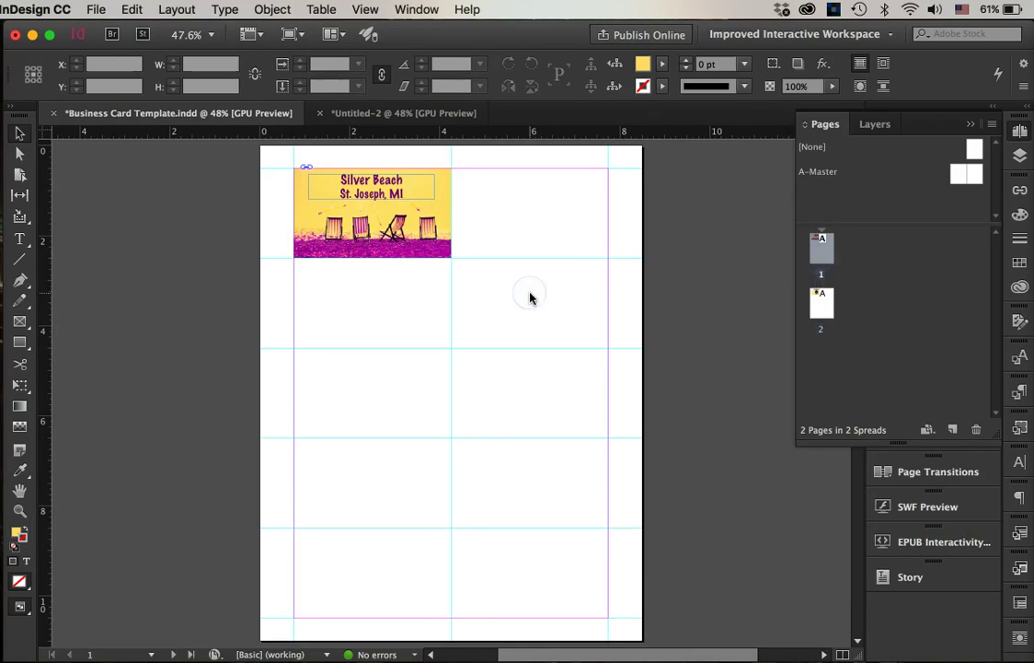
left_click(448, 227)
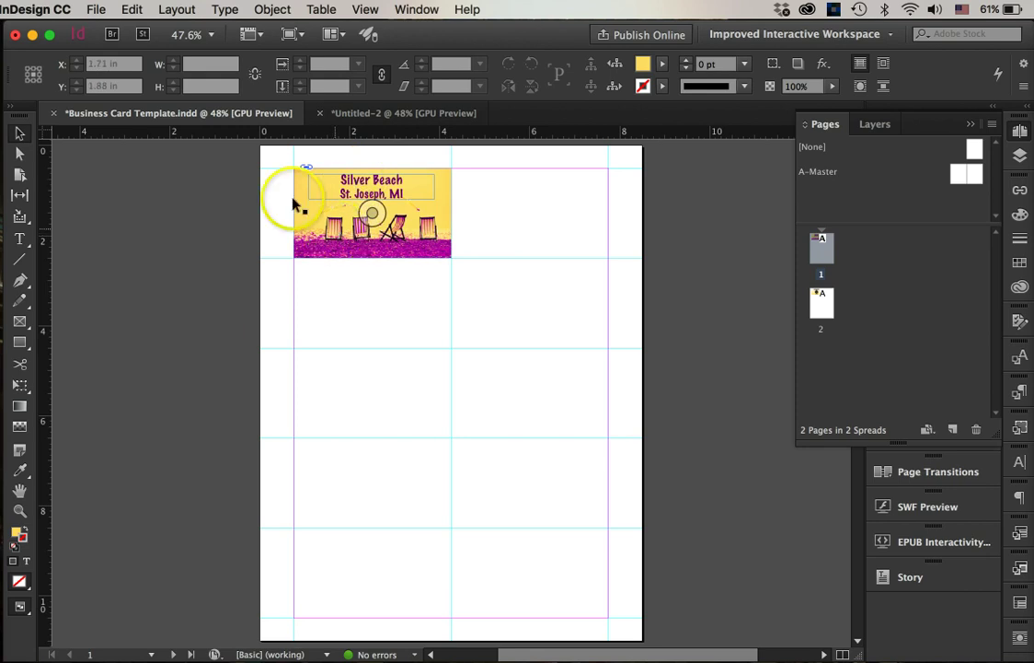
- Group the Silver Beach card on page 1 and the We have it all! card on page 2
left_click_drag(281, 160, 464, 282)
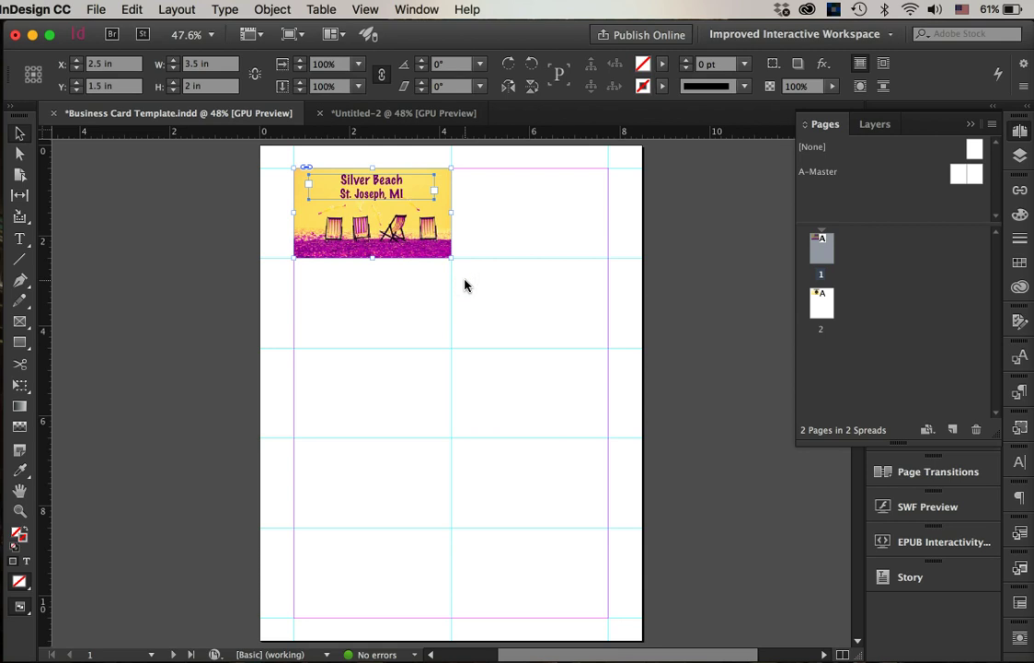
key("super+g")
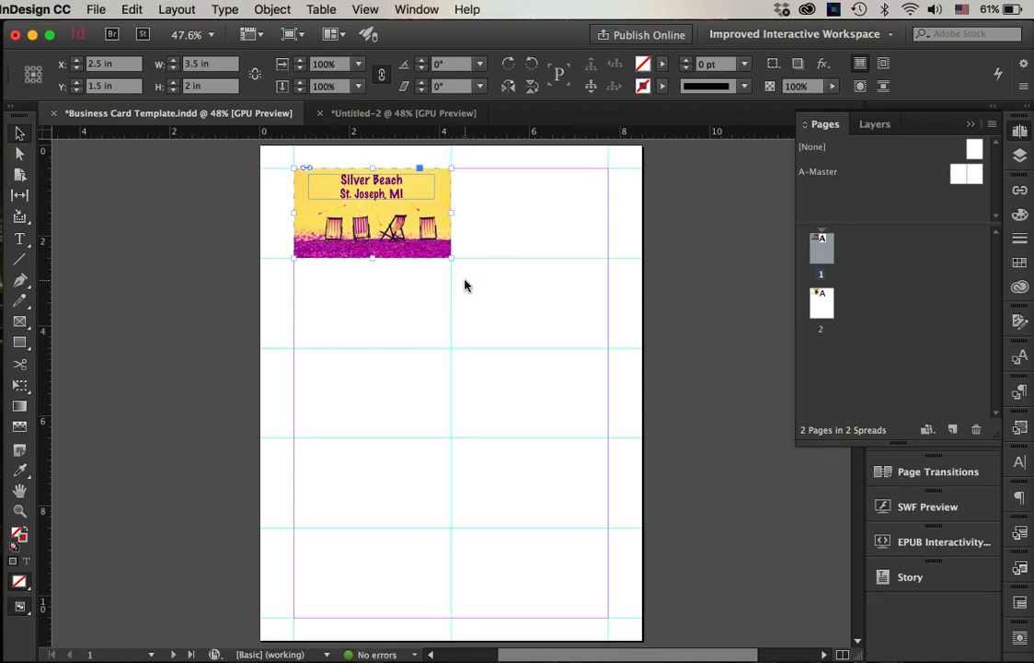
double_click(820, 306)
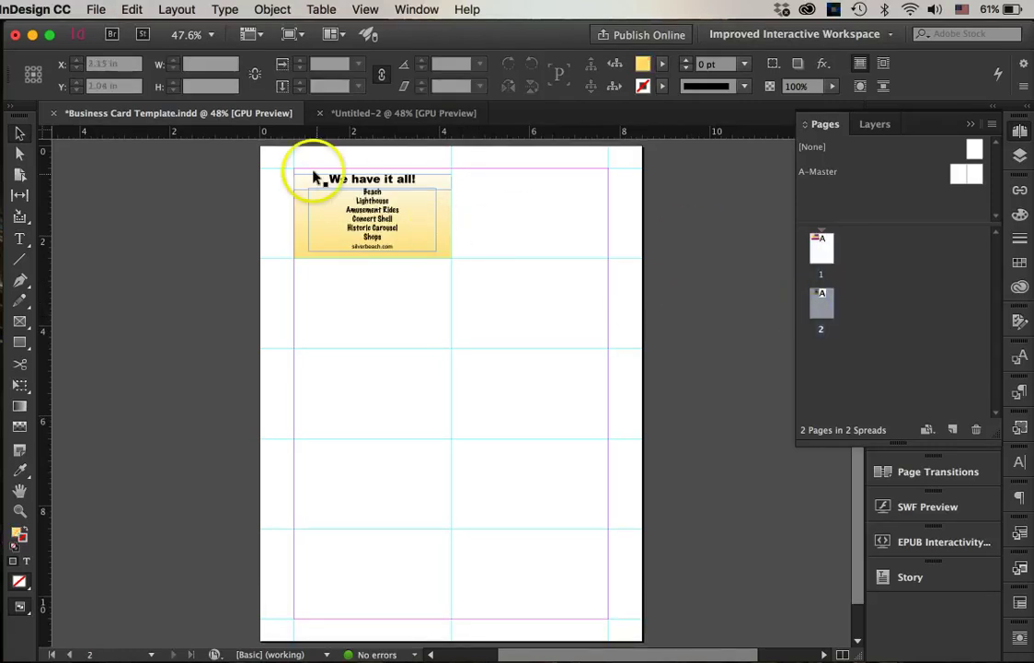
left_click_drag(285, 166, 457, 270)
key("super+g")
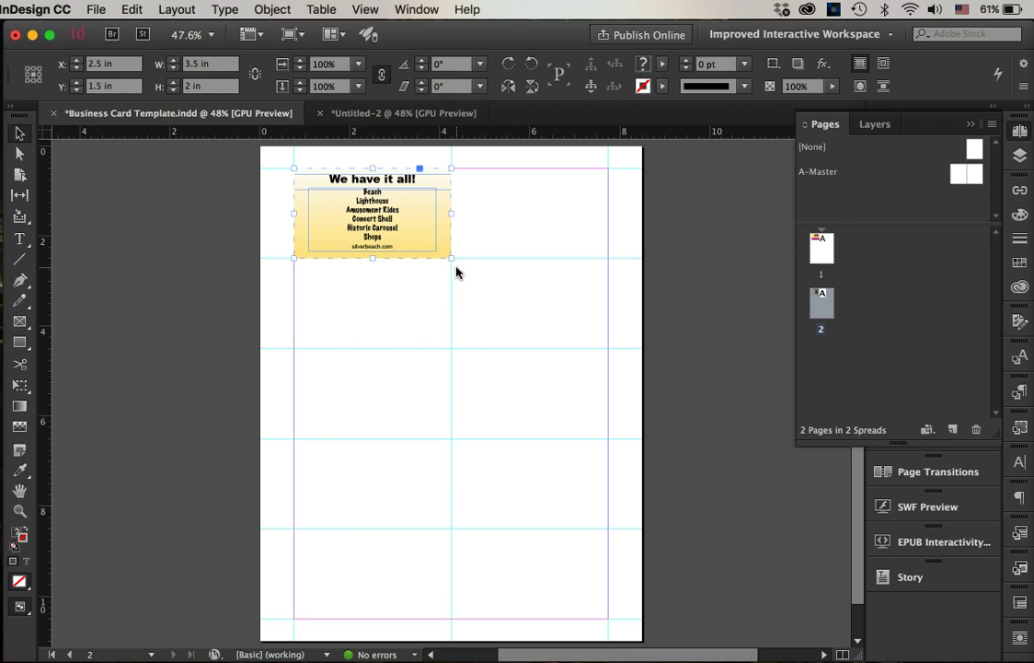
- Return to page 1 and select the grouped Silver Beach card
left_click(379, 311)
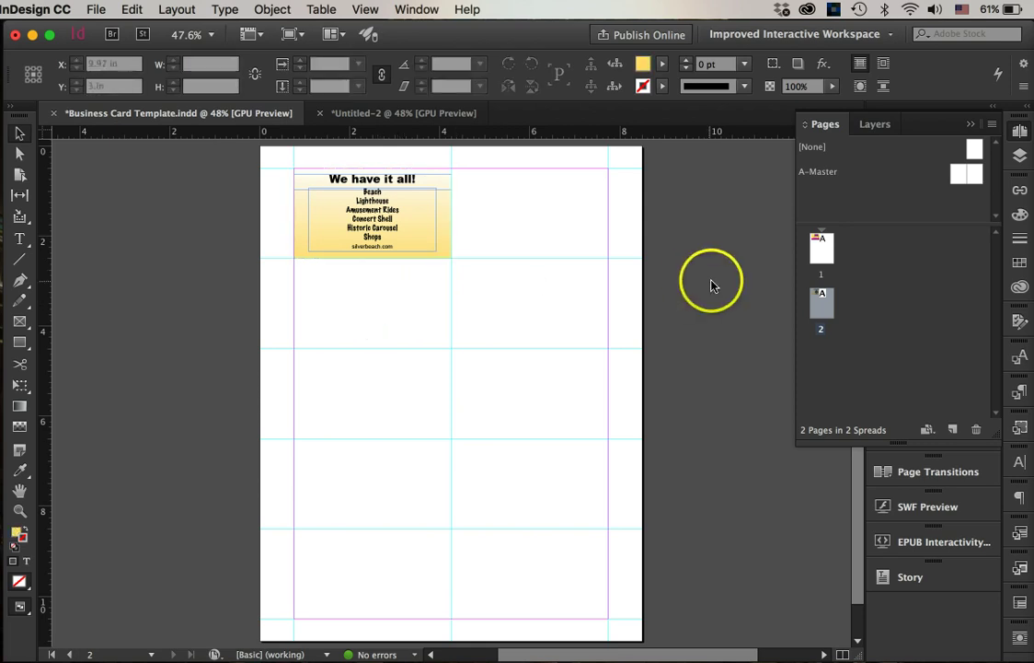
left_click(824, 250)
double_click(824, 255)
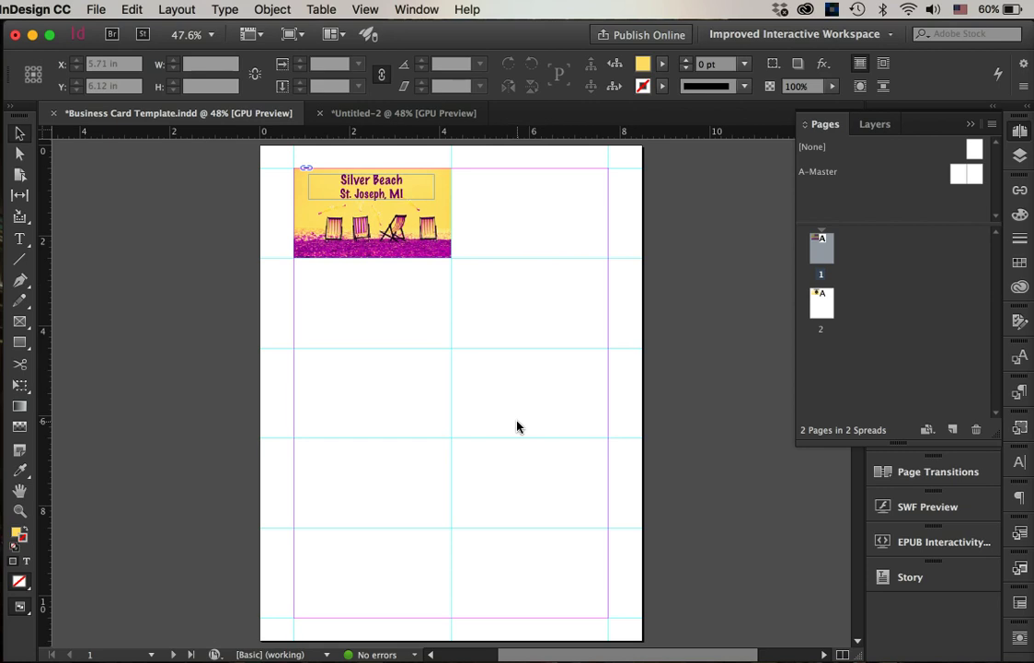
left_click(338, 224)
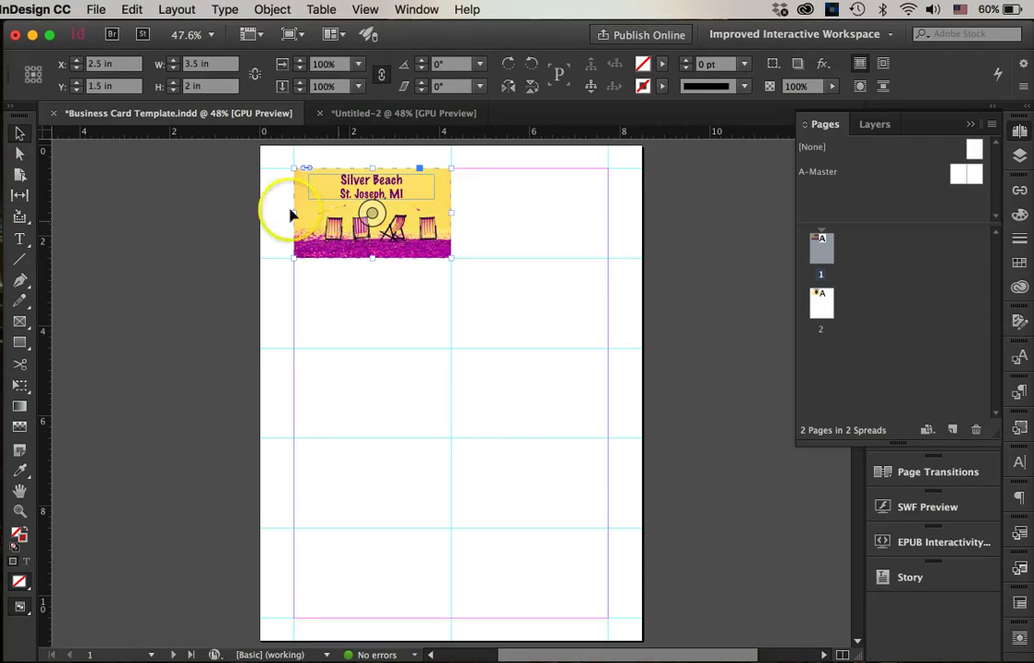
- Open Step and Repeat for the Silver Beach card, preview off, with a count of 5
left_click(131, 10)
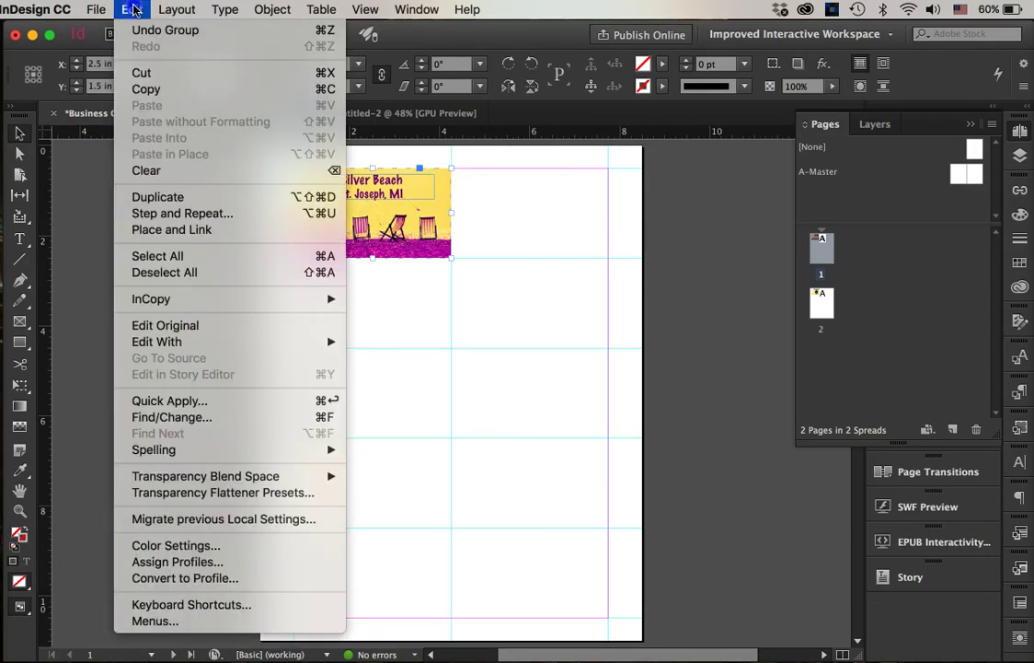
left_click(154, 214)
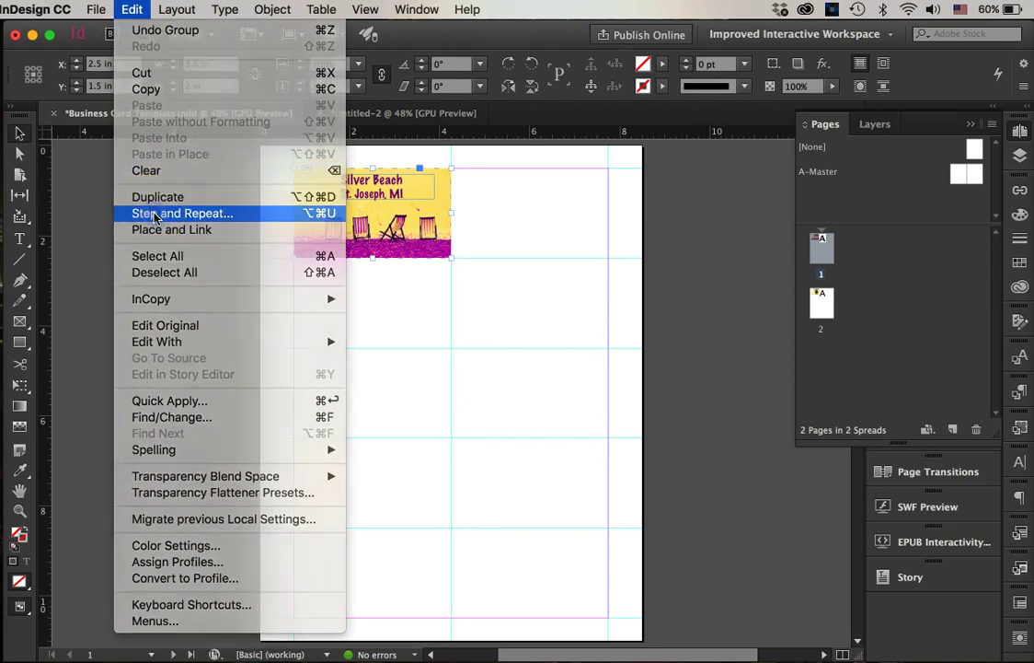
left_click_drag(505, 304, 739, 191)
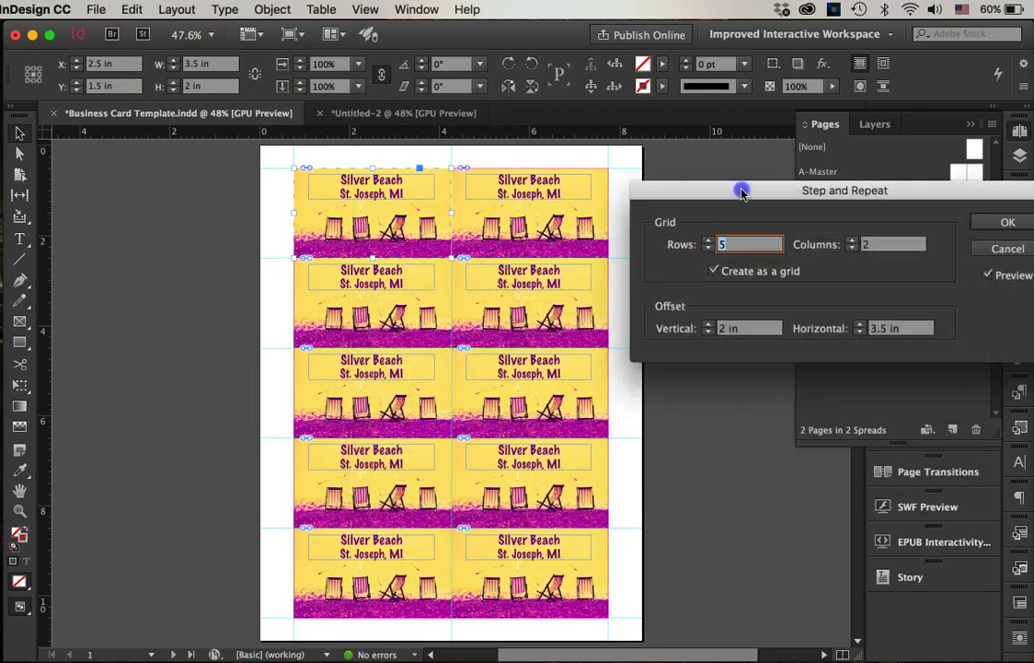
left_click(987, 276)
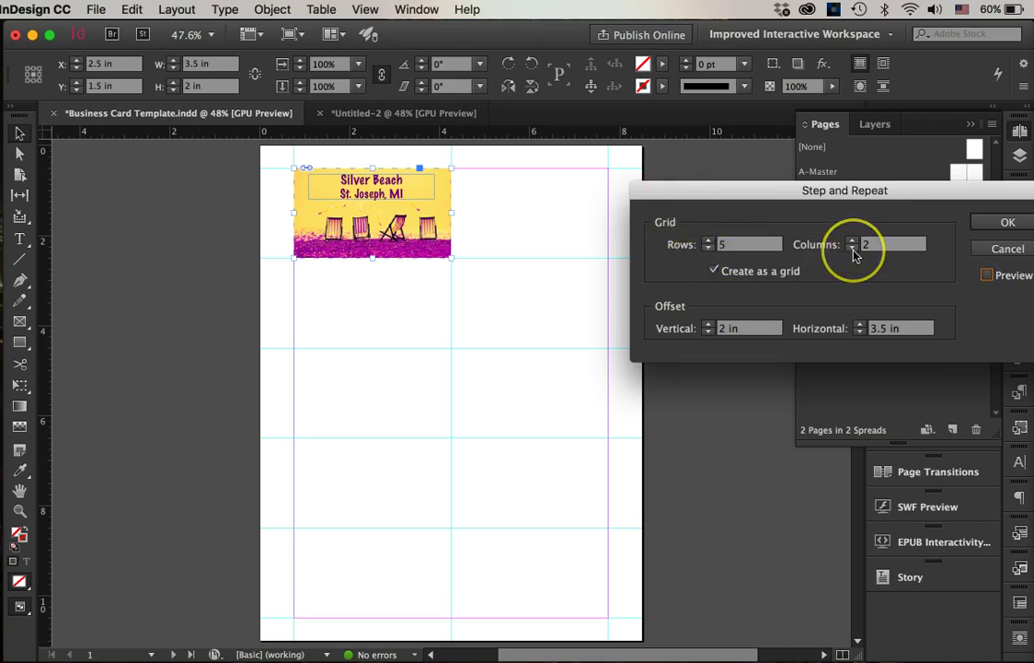
left_click(714, 272)
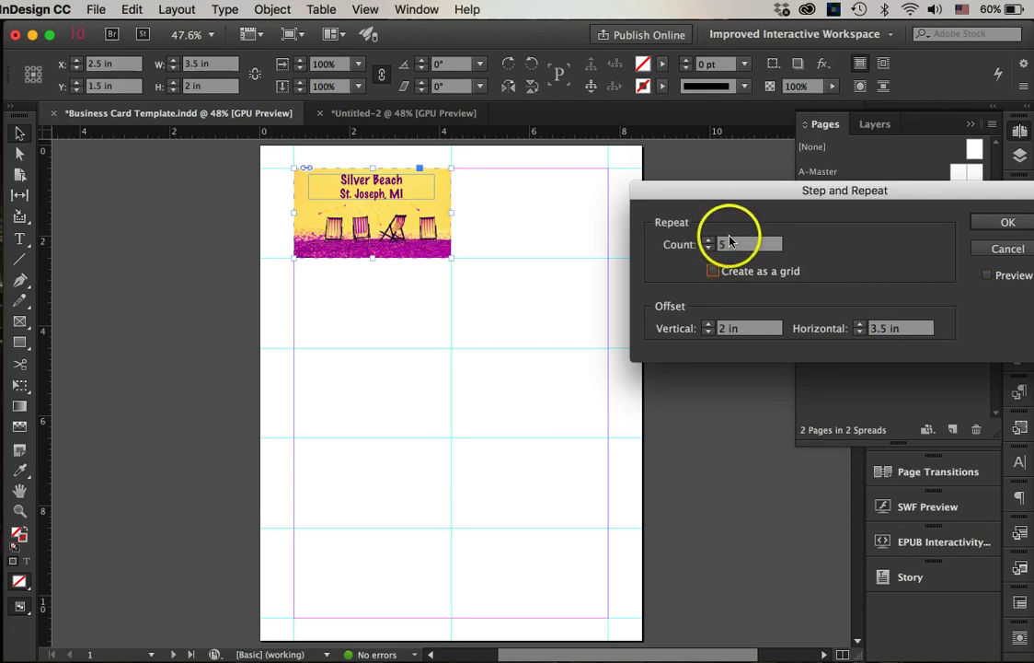
double_click(728, 243)
left_click(732, 328)
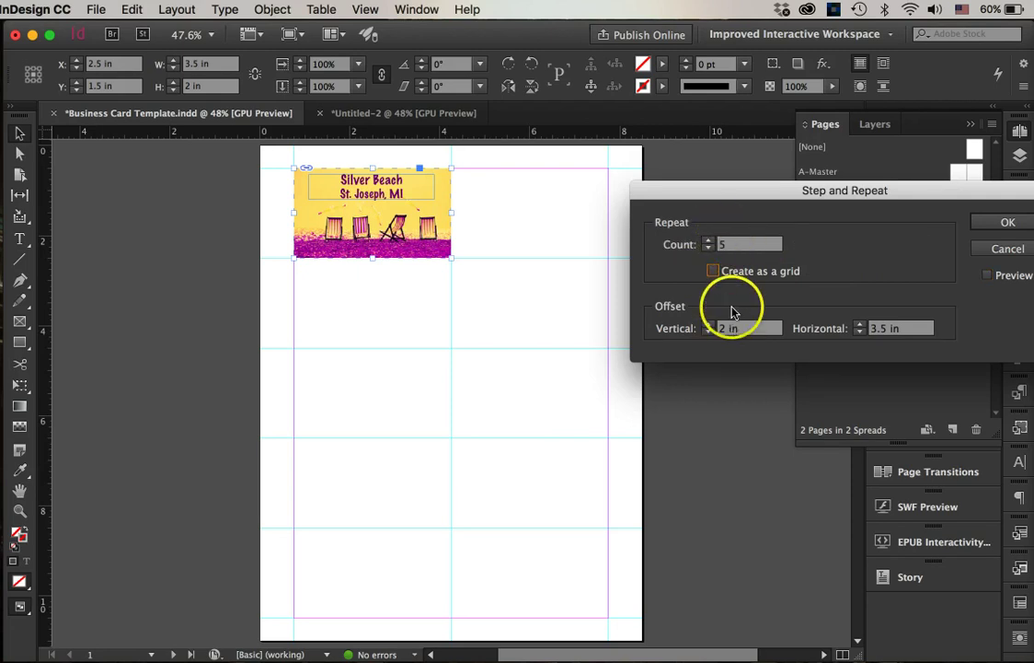
left_click(734, 242)
double_click(721, 241)
key("BackSpace")
type("5")
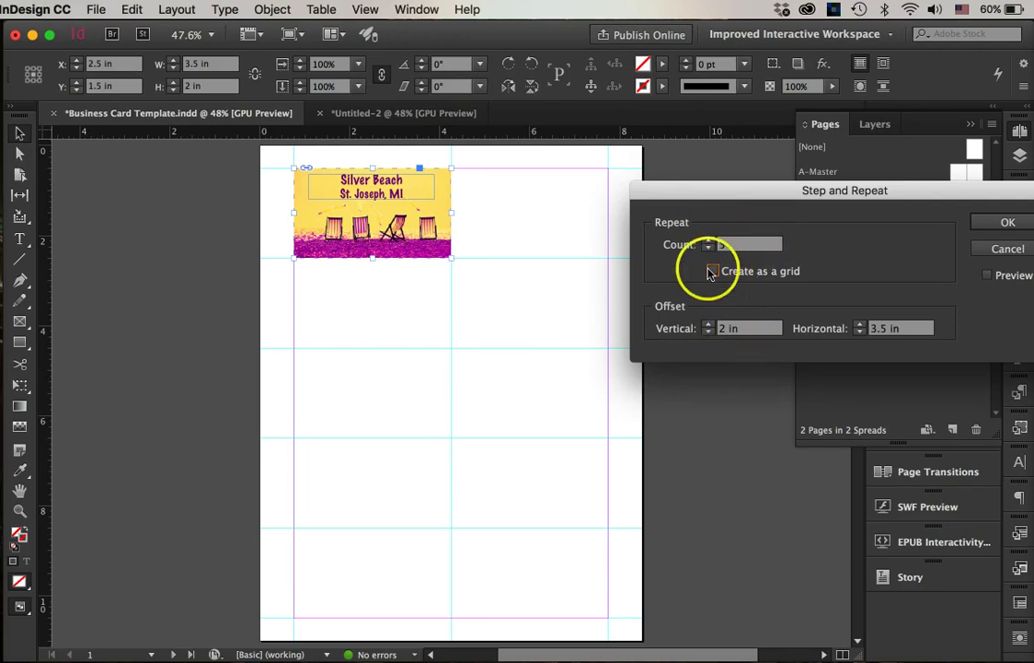
- Repeat the card as a 5-row, 2-column grid at 2 in vertical, 3.5 in horizontal offsets
left_click(713, 272)
left_click(720, 244)
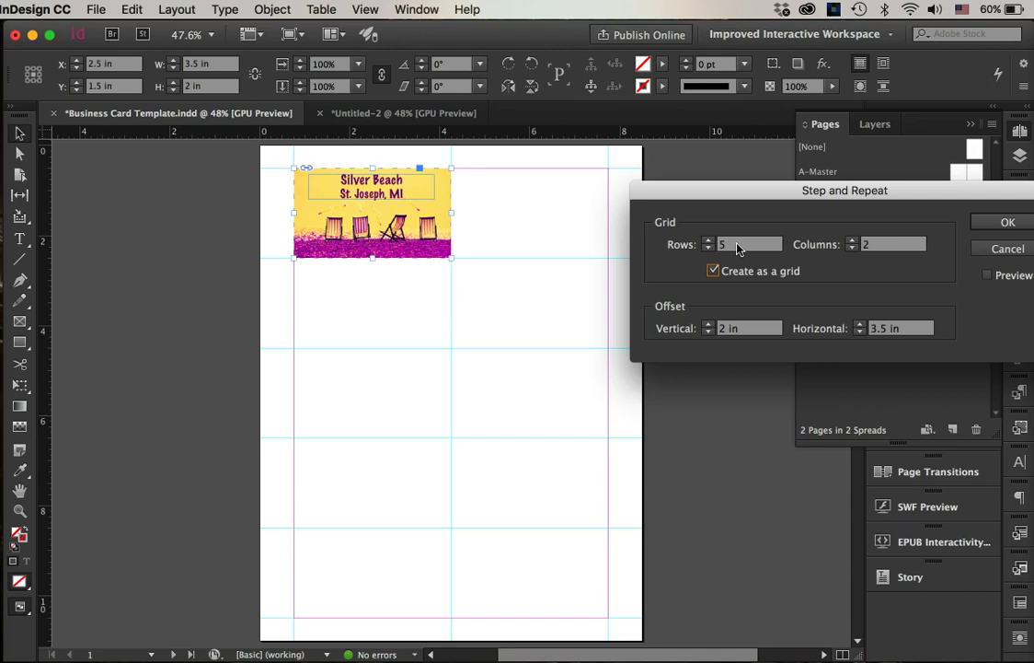
left_click(874, 247)
left_click_drag(734, 273, 699, 291)
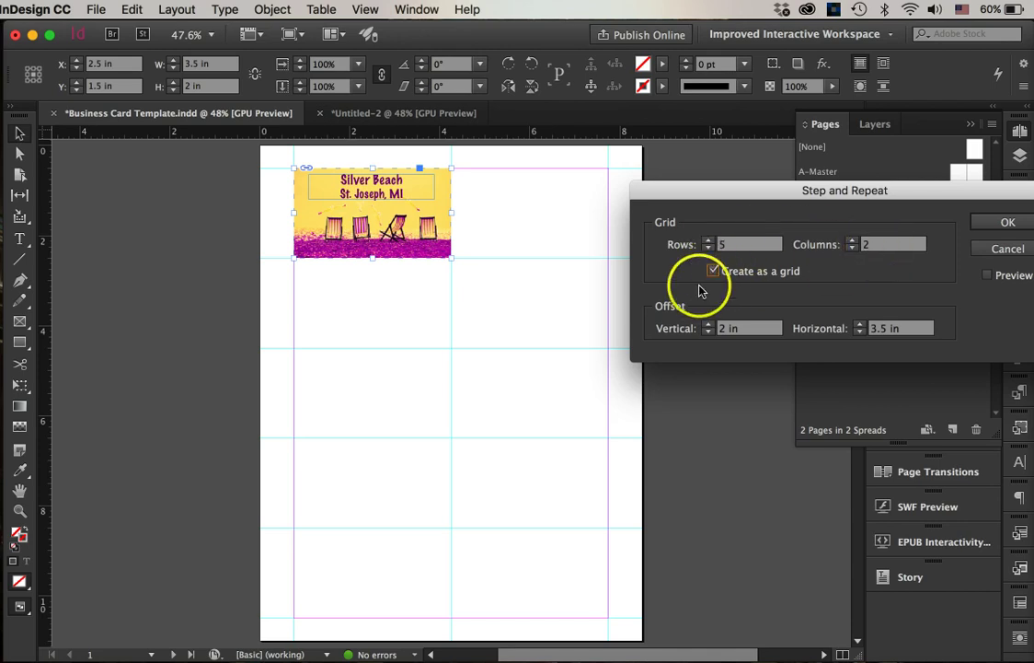
left_click(1008, 224)
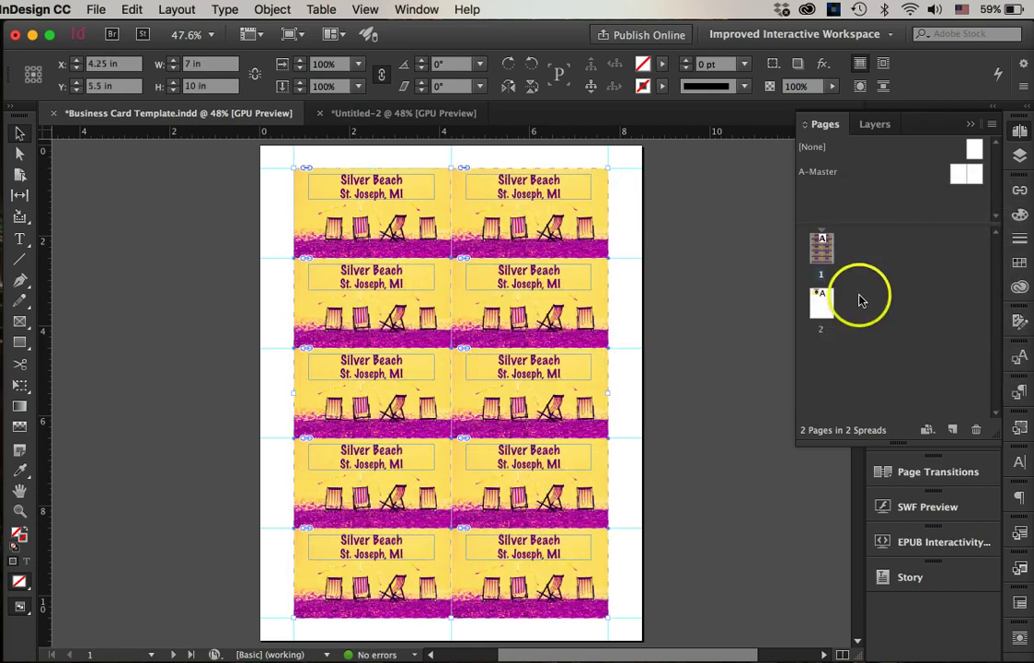
- Preview the layout, go to page 2, select the We have it all! card, and restore Normal view
left_click(695, 341)
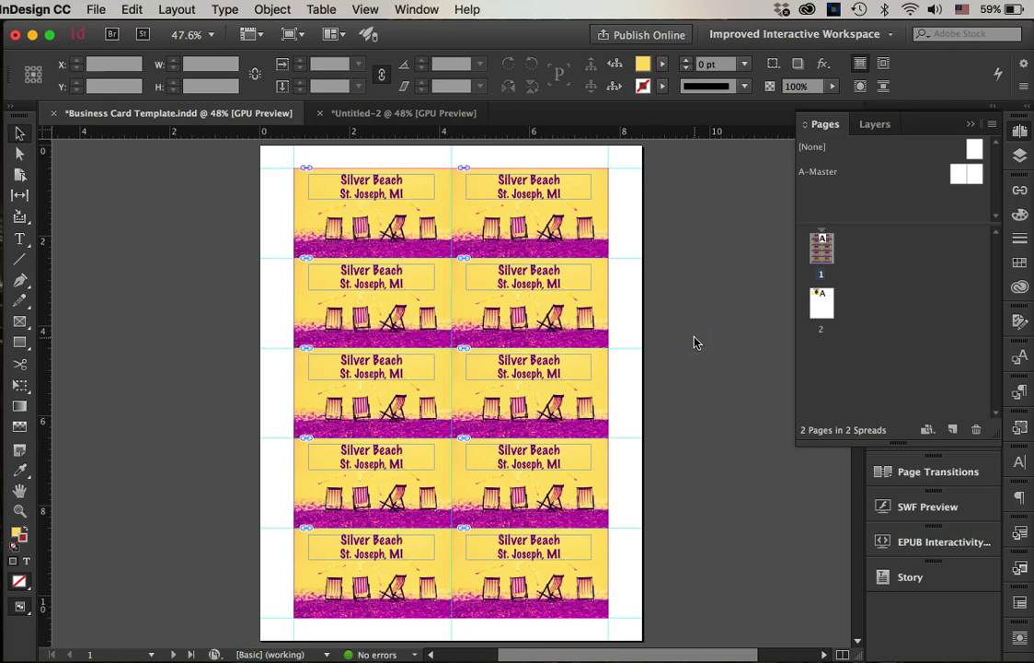
key("w")
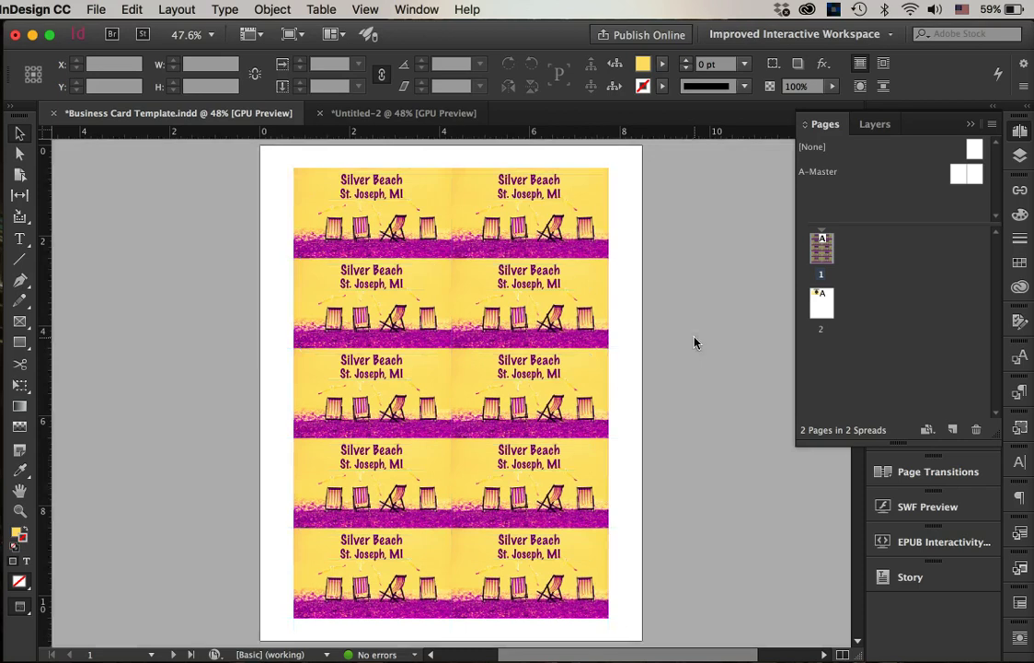
left_click(820, 311)
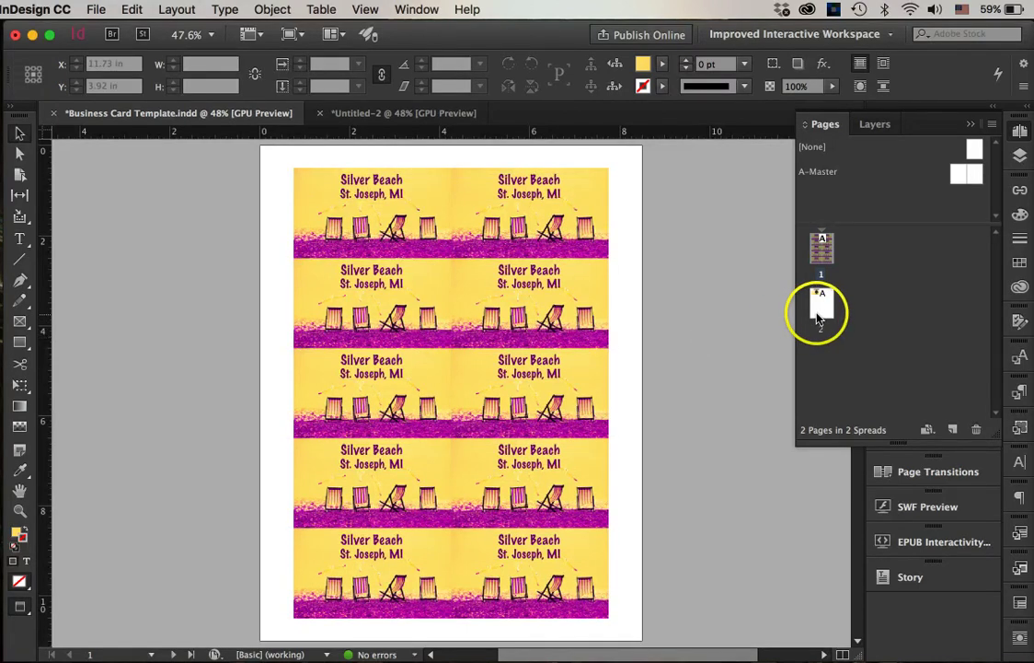
double_click(820, 311)
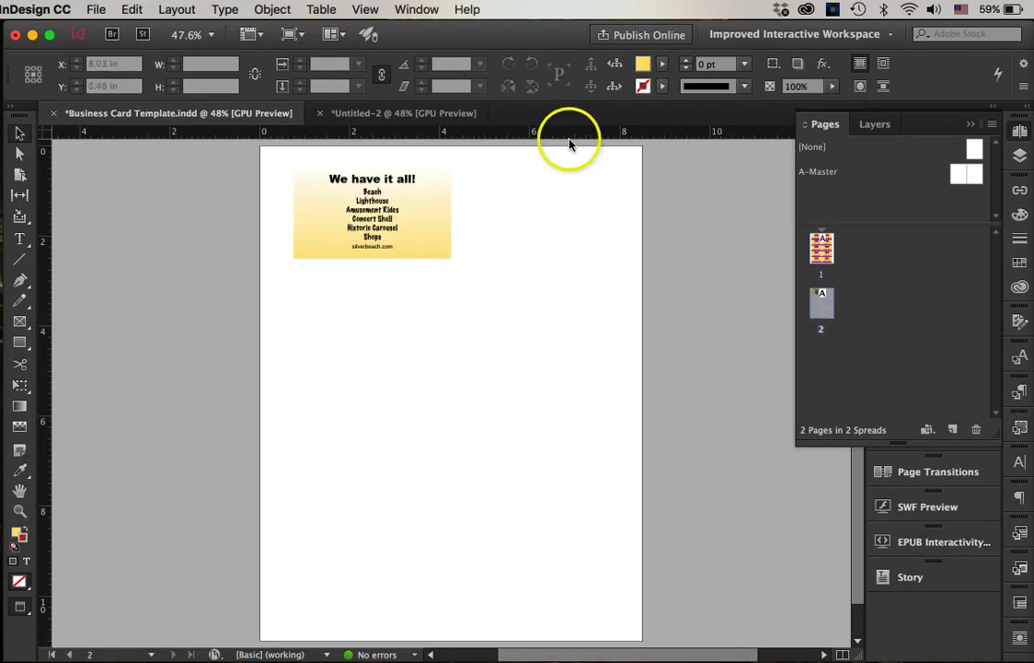
left_click(354, 217)
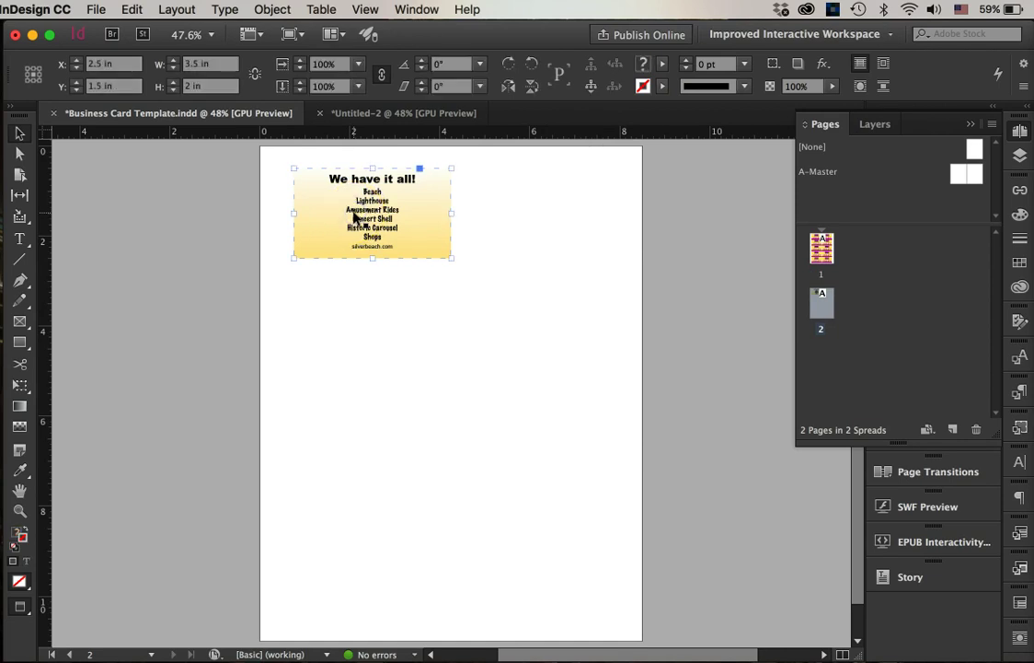
key("w")
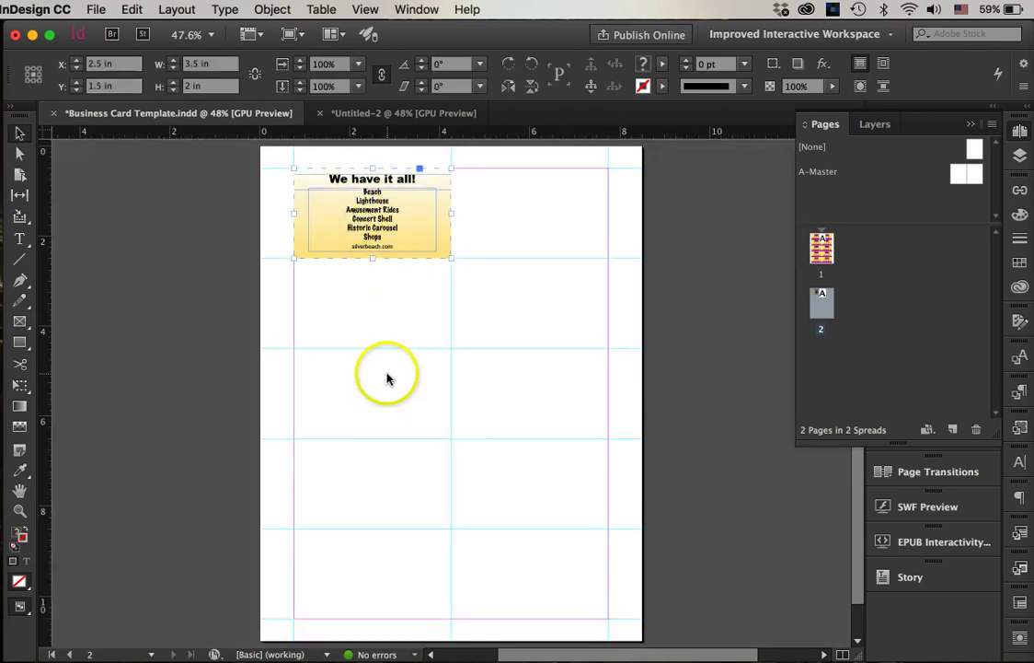
- Step and repeat the We have it all! card into 5 rows × 2 columns, 2 in by 3.5 in offsets
left_click(134, 11)
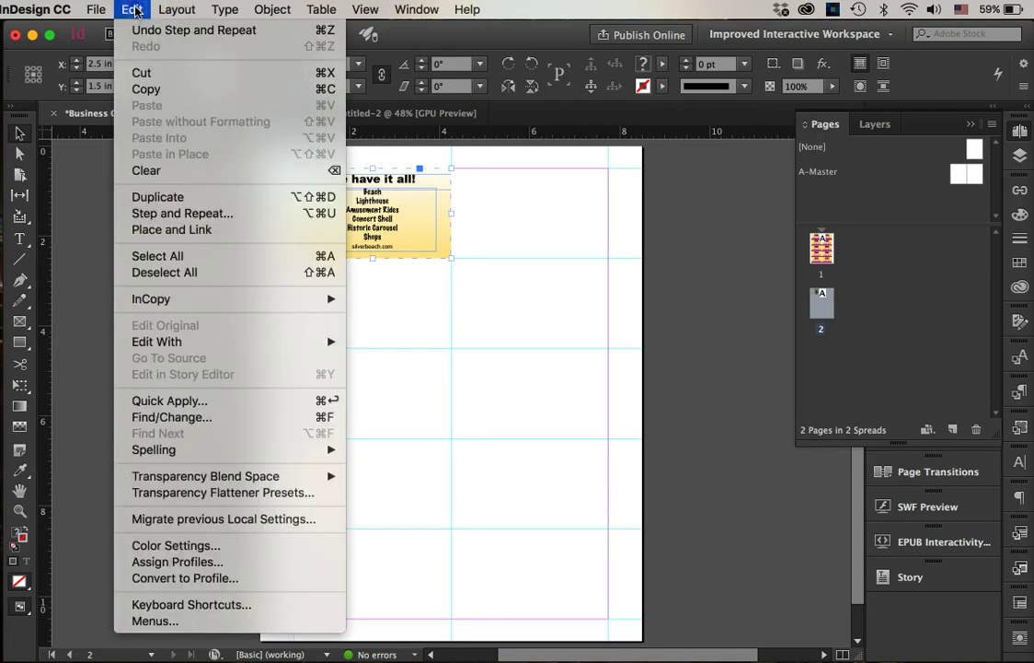
left_click(161, 213)
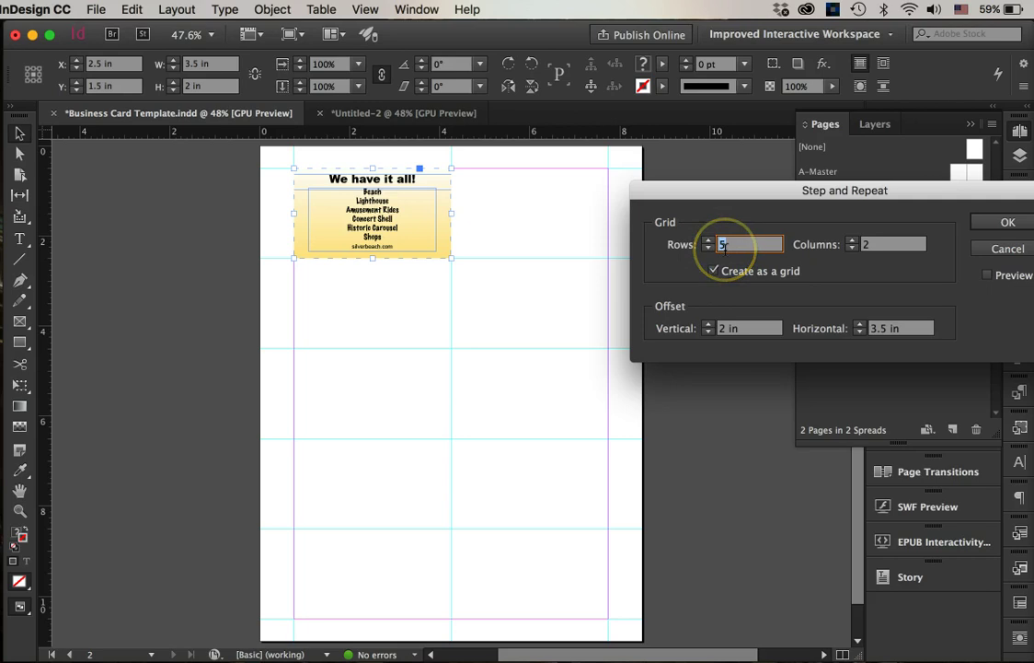
left_click_drag(866, 244, 897, 247)
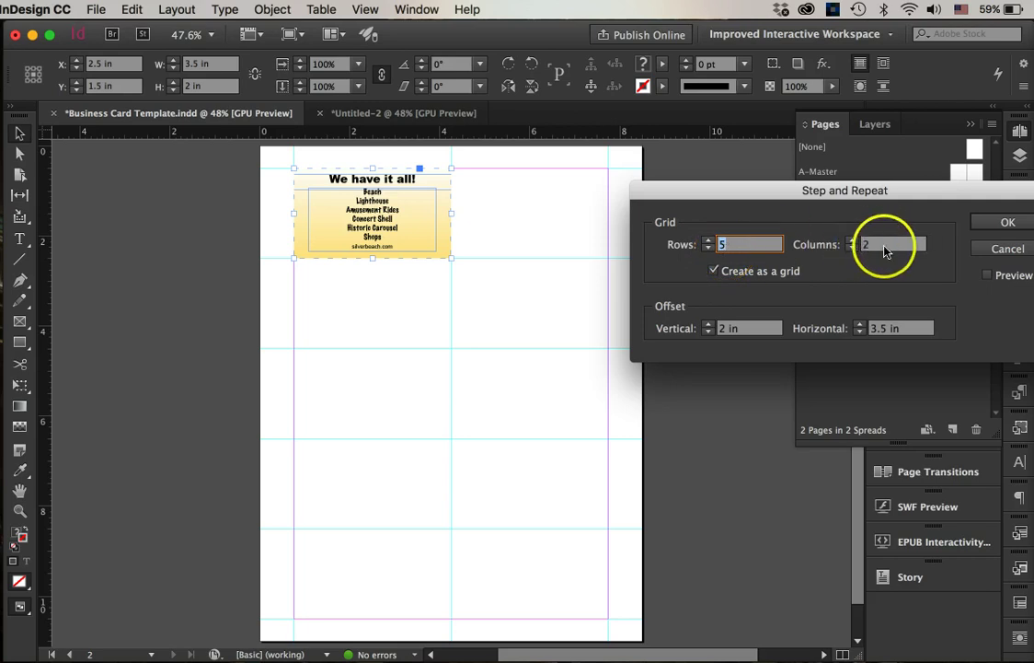
left_click(730, 333)
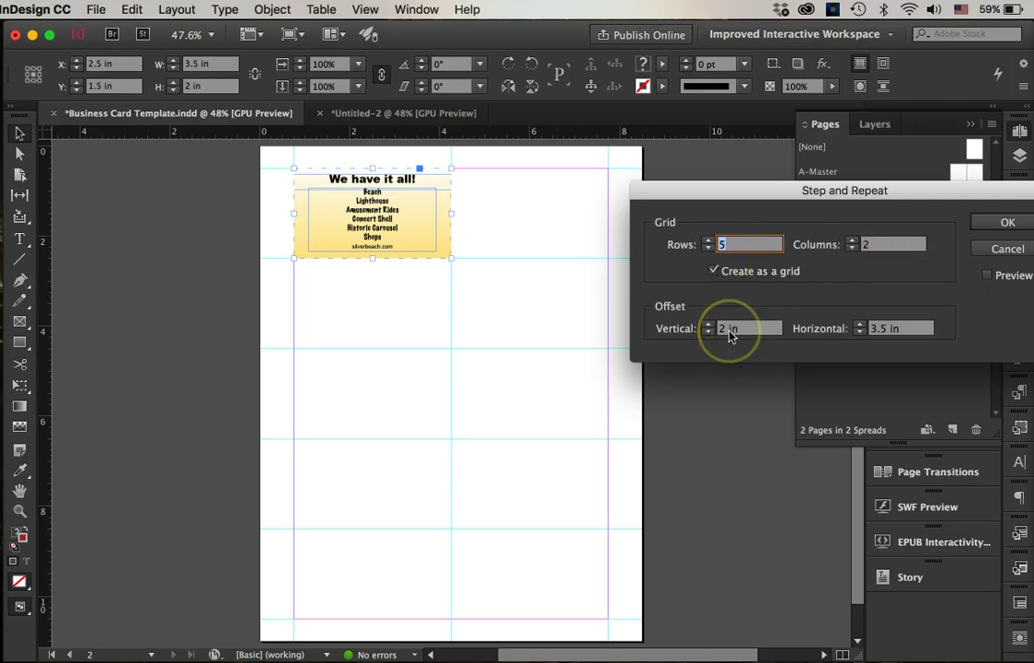
left_click_drag(897, 329, 874, 340)
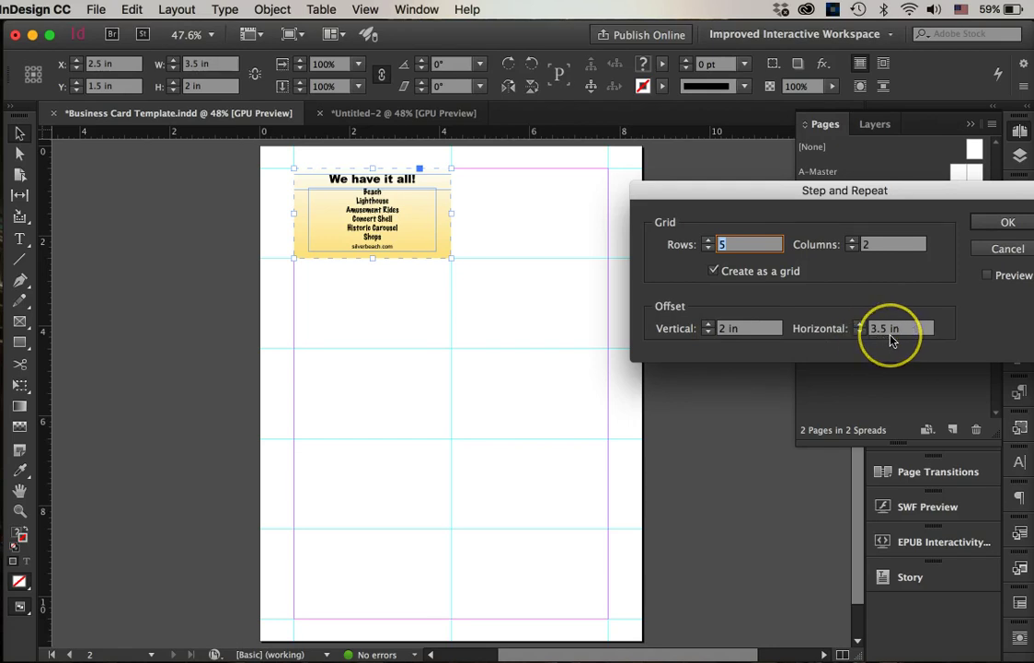
left_click(1008, 226)
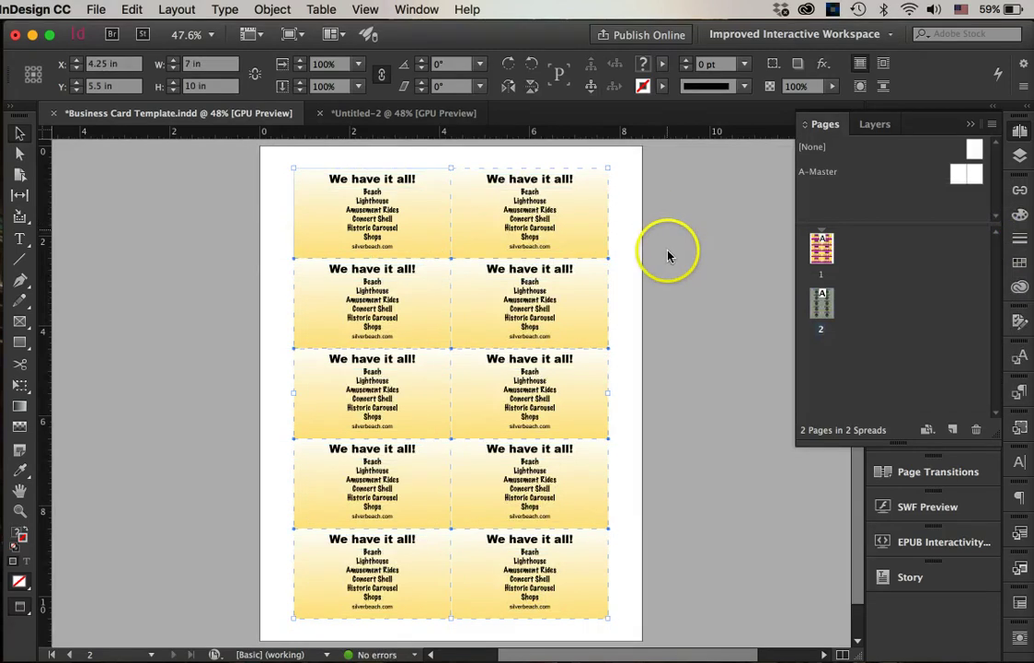
- Deselect the card grid, review pages 1 and 2, and finish on page 1's ten Silver Beach cards
left_click(669, 254)
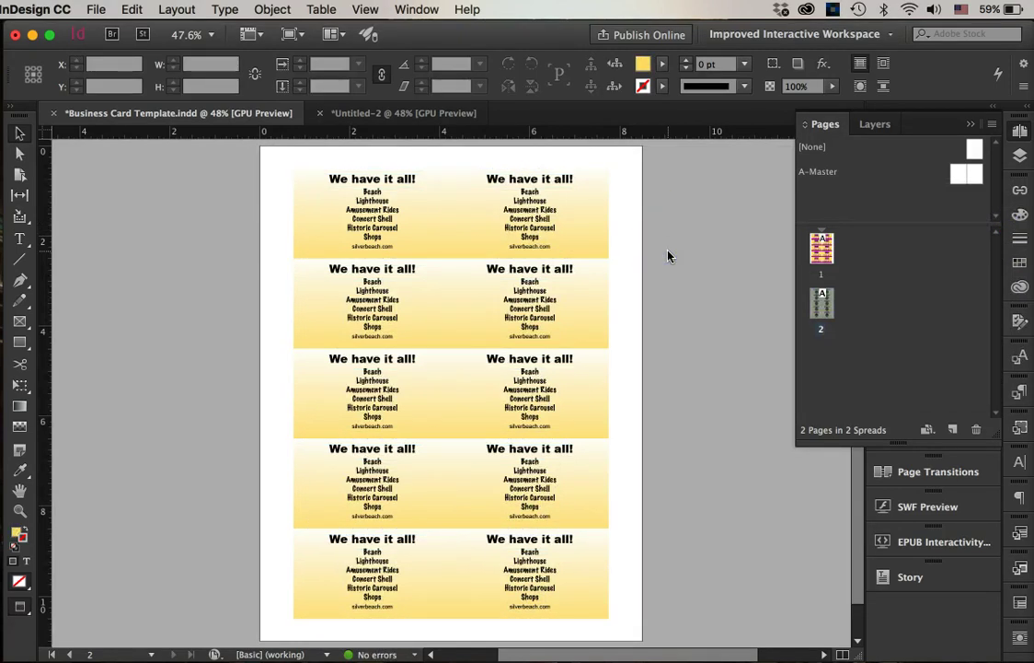
double_click(822, 249)
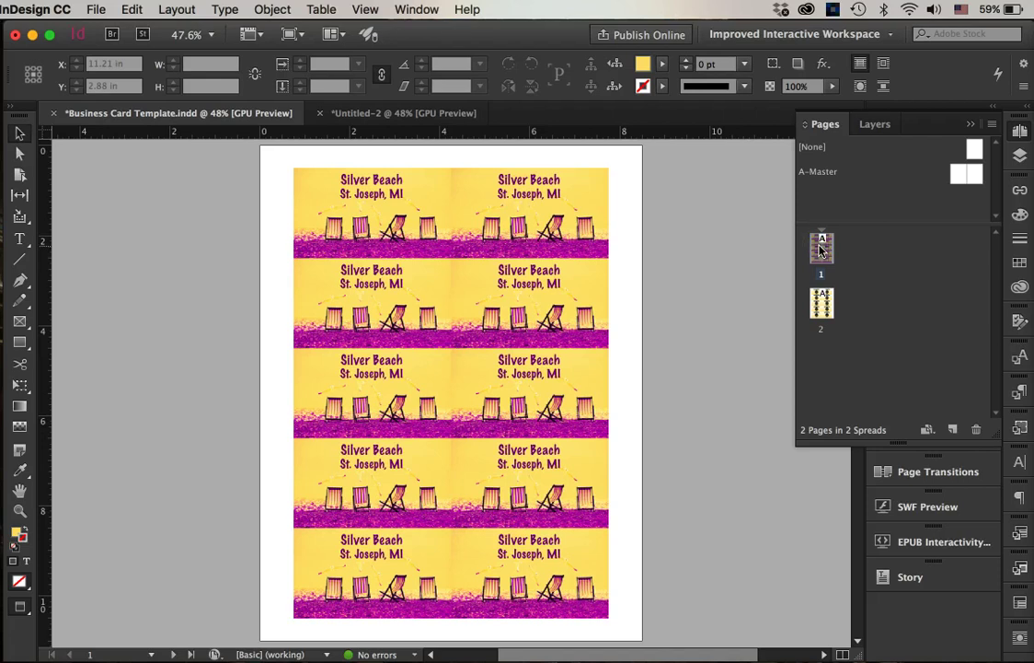
left_click(820, 250)
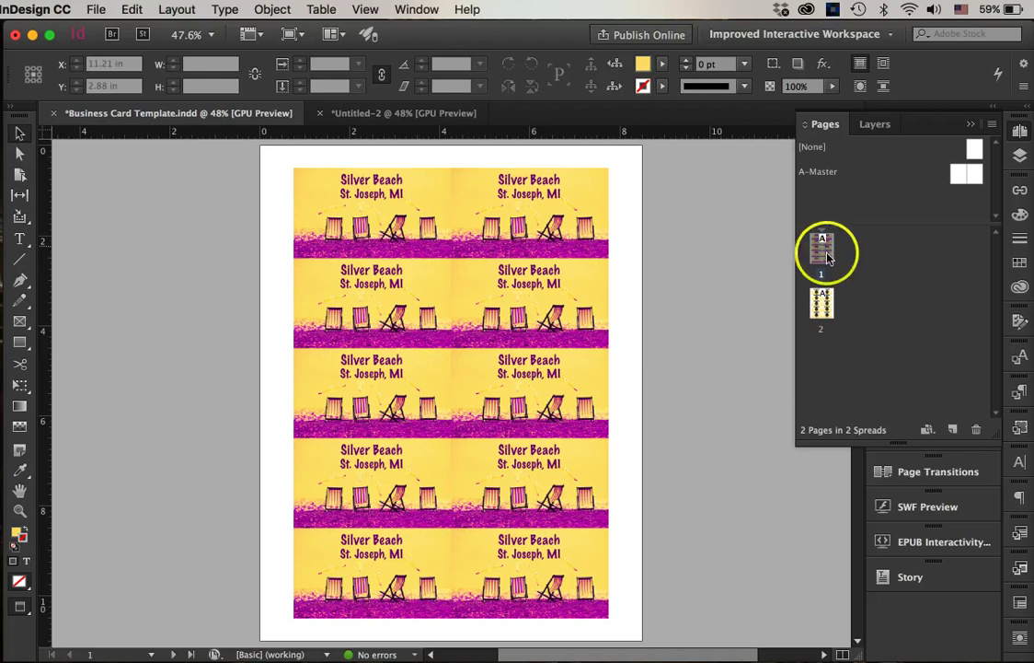
left_click_drag(820, 250, 826, 311)
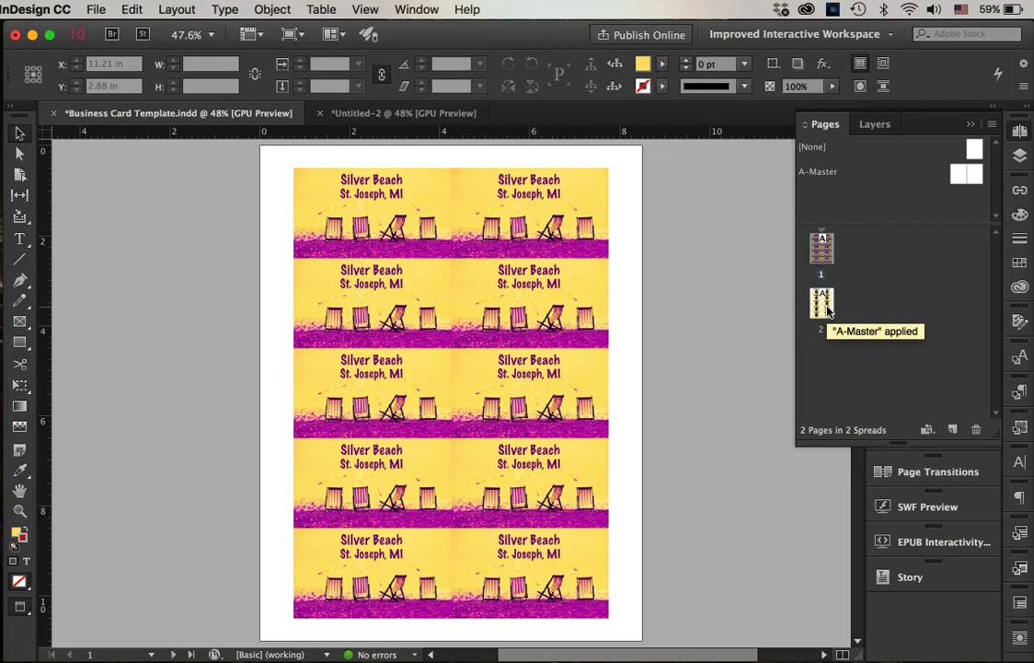
double_click(824, 312)
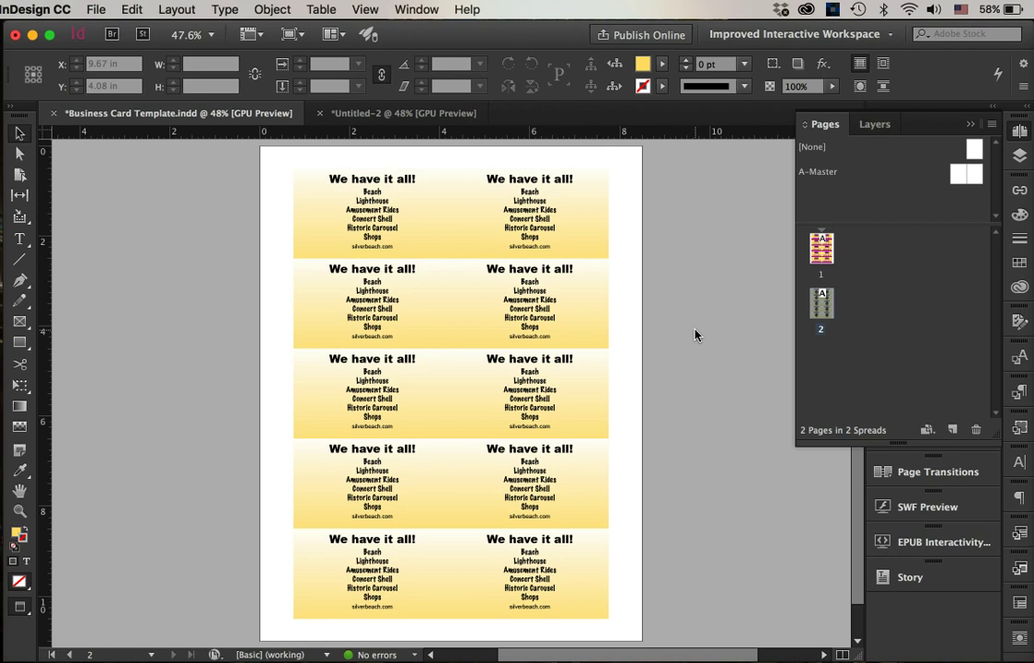
double_click(822, 249)
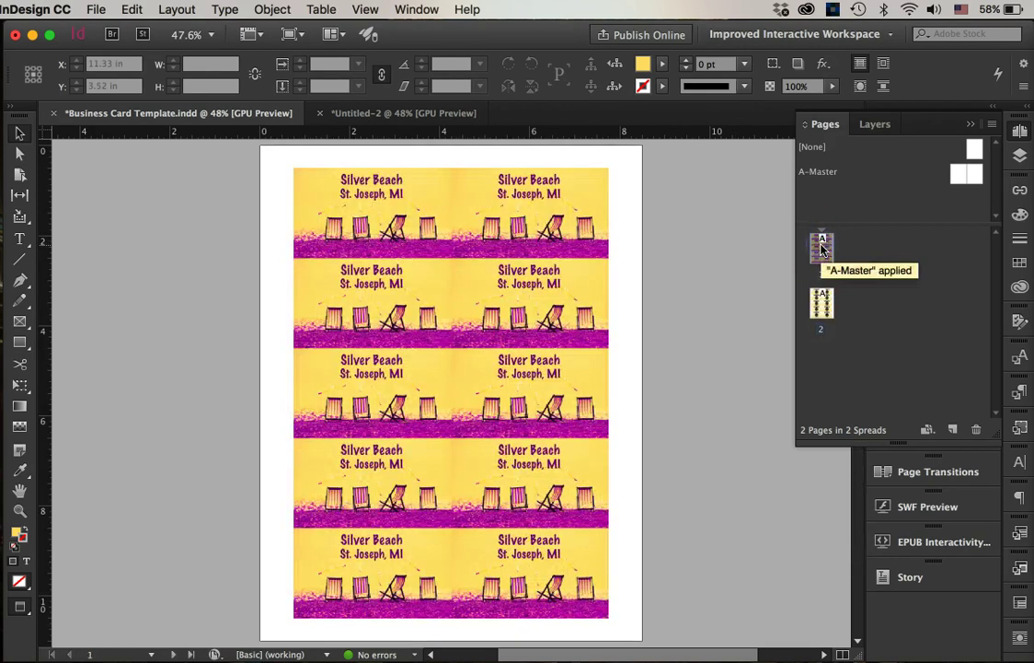